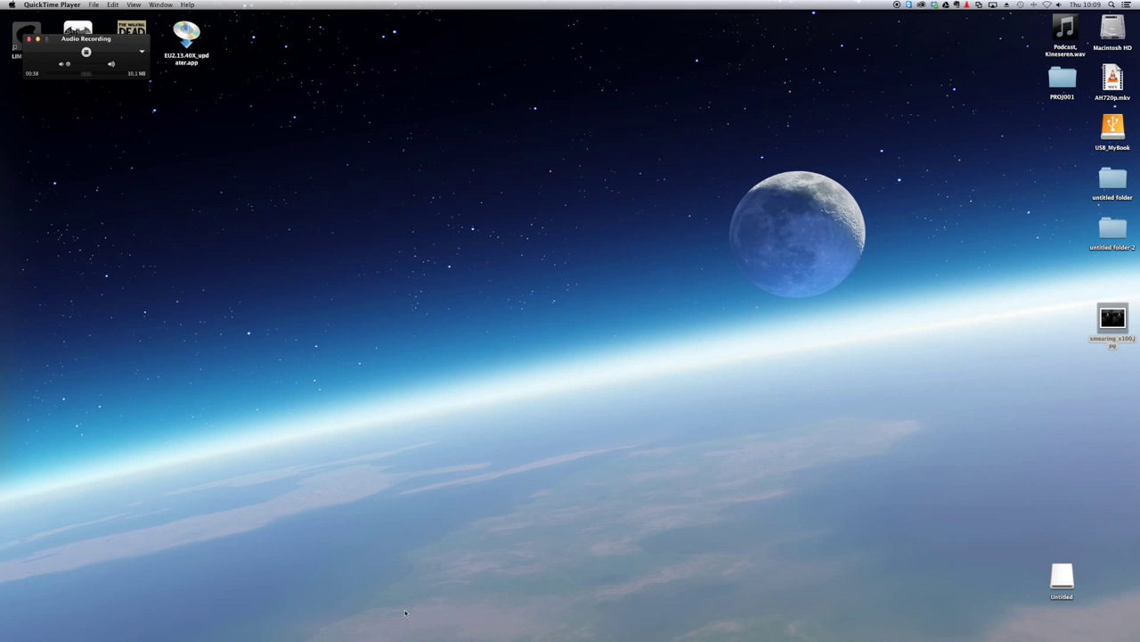
# - Bring Lightroom forward from the Dock to show the Library with the two 2014-04-23 ISO test photos
pyautogui.moveTo(397, 635)
pyautogui.click(287, 608)
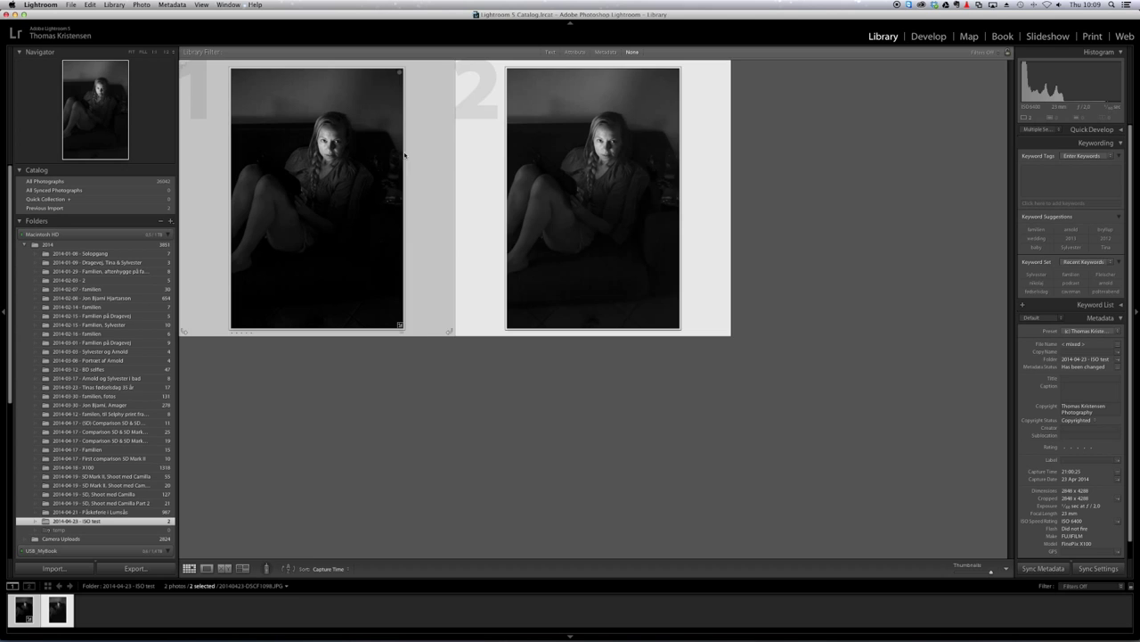
# - Switch to the Develop module to edit the ISO 6400 raw photo 20140423-DSCF1096.dng
pyautogui.click(929, 35)
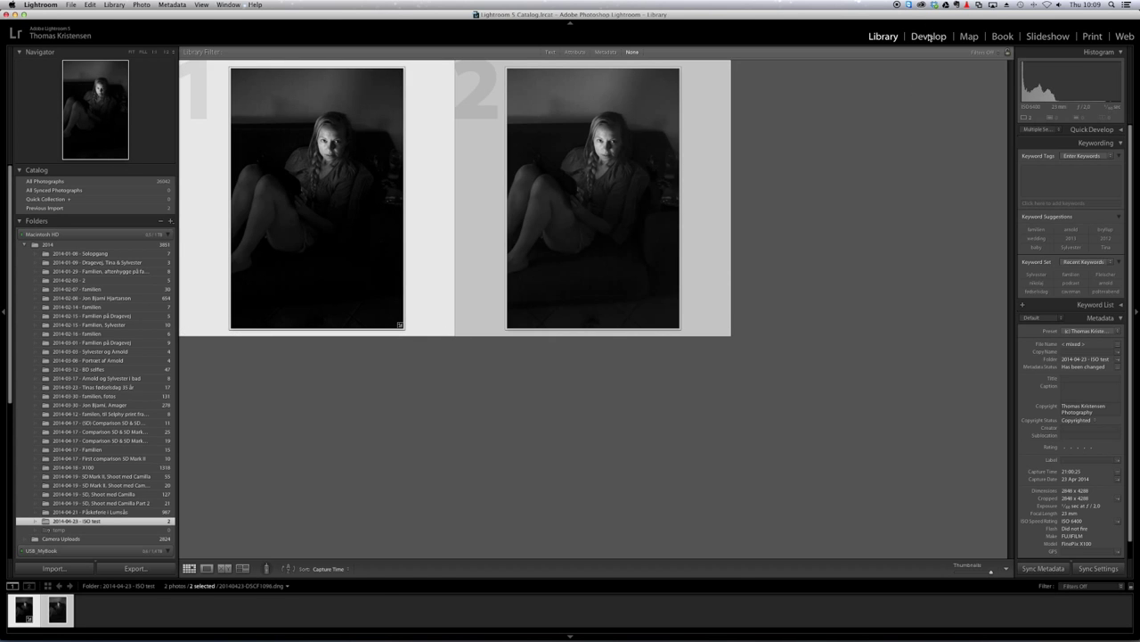
pyautogui.click(1097, 572)
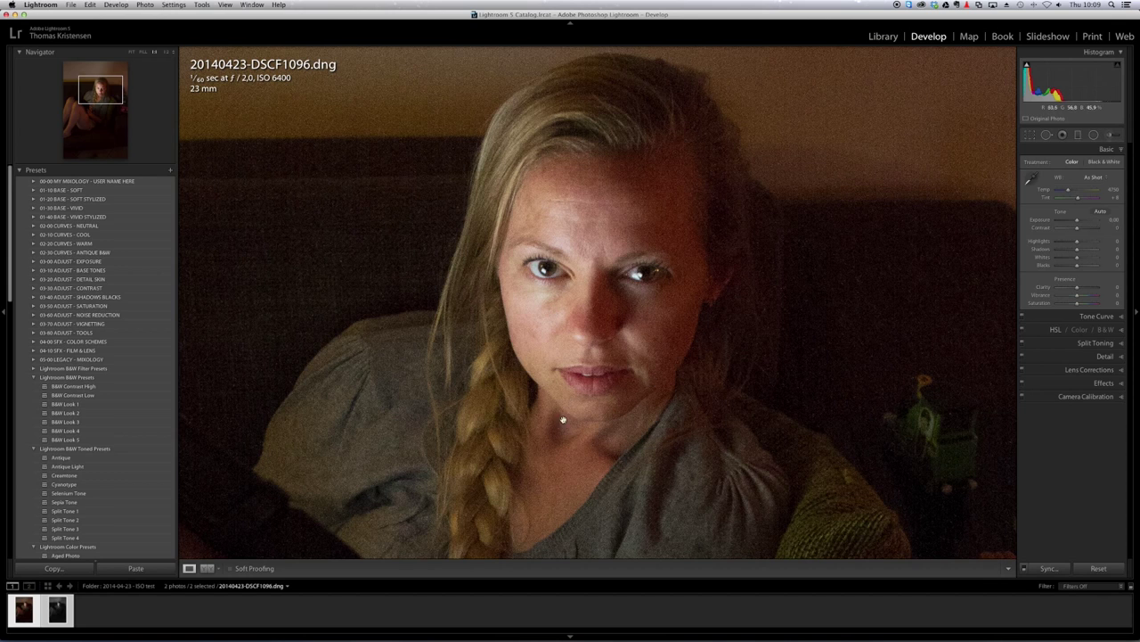
pyautogui.moveTo(490, 430); pyautogui.dragTo(603, 296)
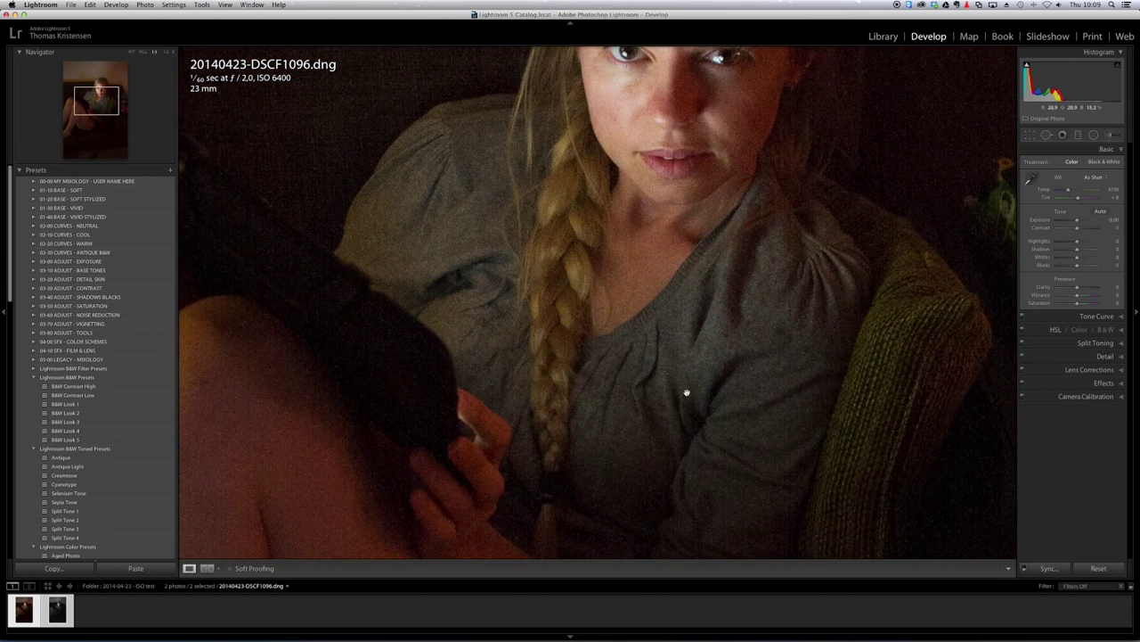
pyautogui.moveTo(686, 392); pyautogui.dragTo(590, 300)
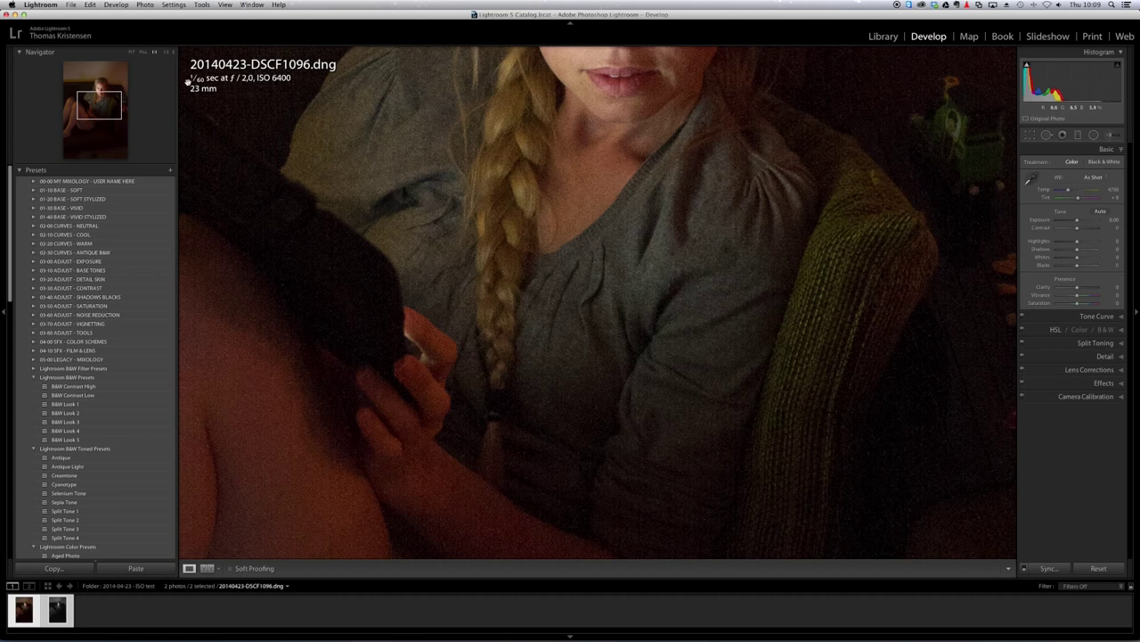
pyautogui.moveTo(494, 160); pyautogui.dragTo(491, 476)
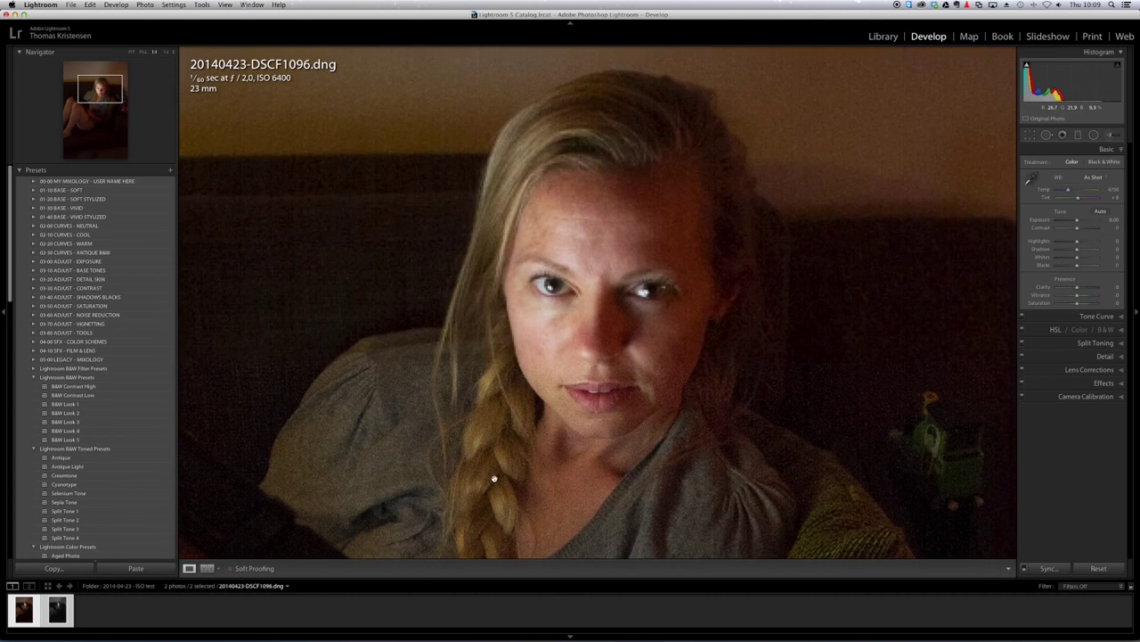
pyautogui.click(647, 349)
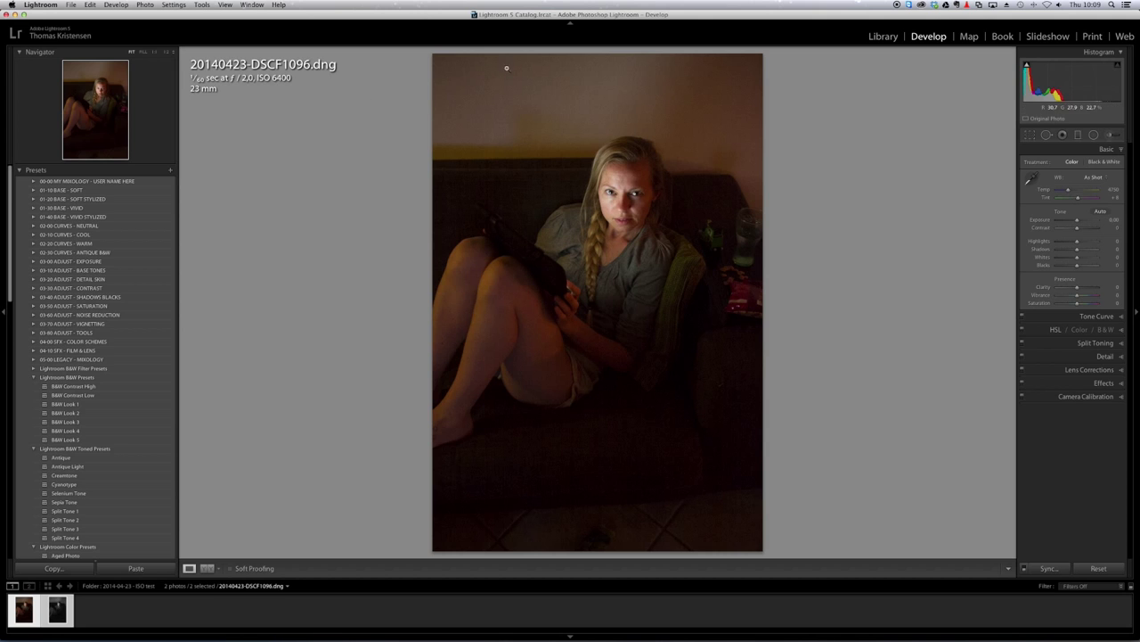
pyautogui.click(550, 145)
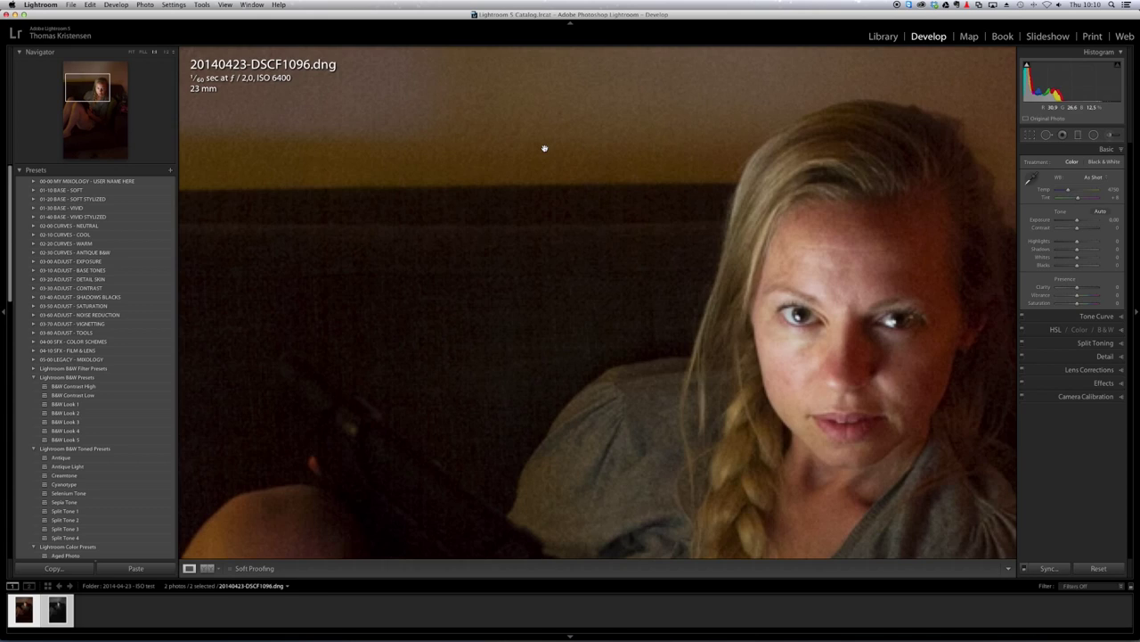
pyautogui.moveTo(471, 119); pyautogui.dragTo(538, 430)
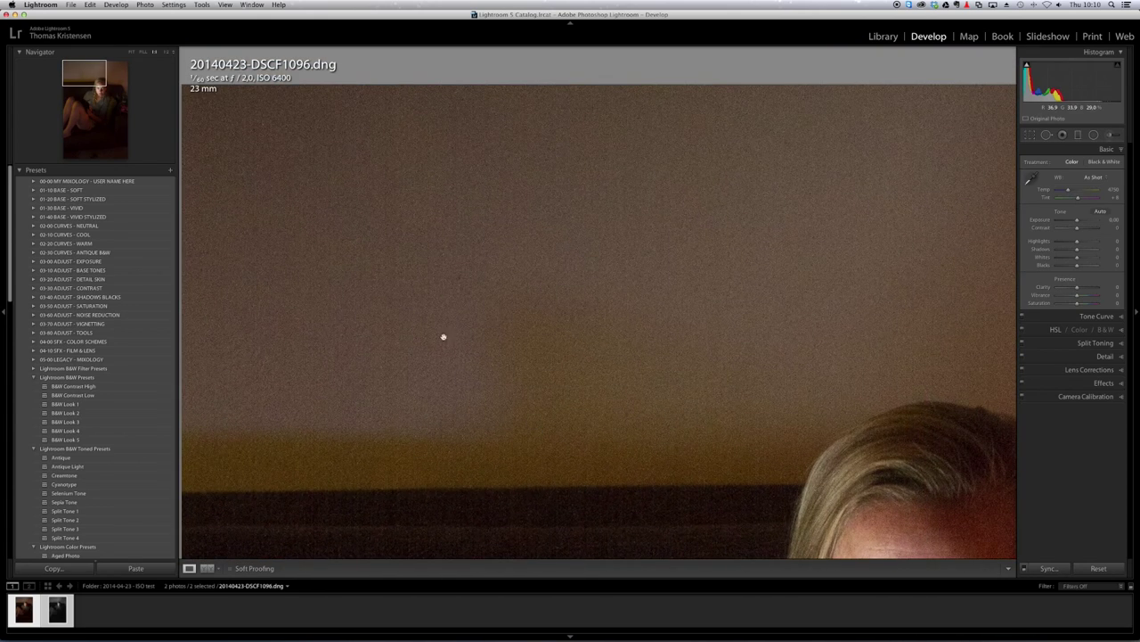
pyautogui.hscroll(10, 705, 246)
pyautogui.scroll(-3, 705, 247)
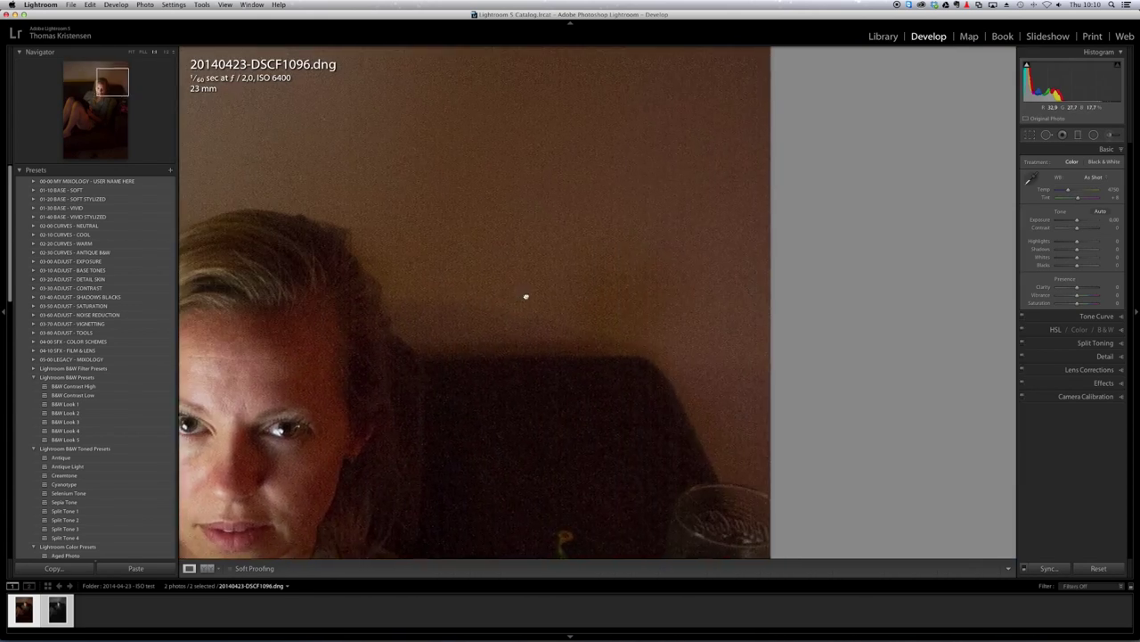
pyautogui.scroll(-8, 525, 296)
pyautogui.hscroll(-10, 526, 295)
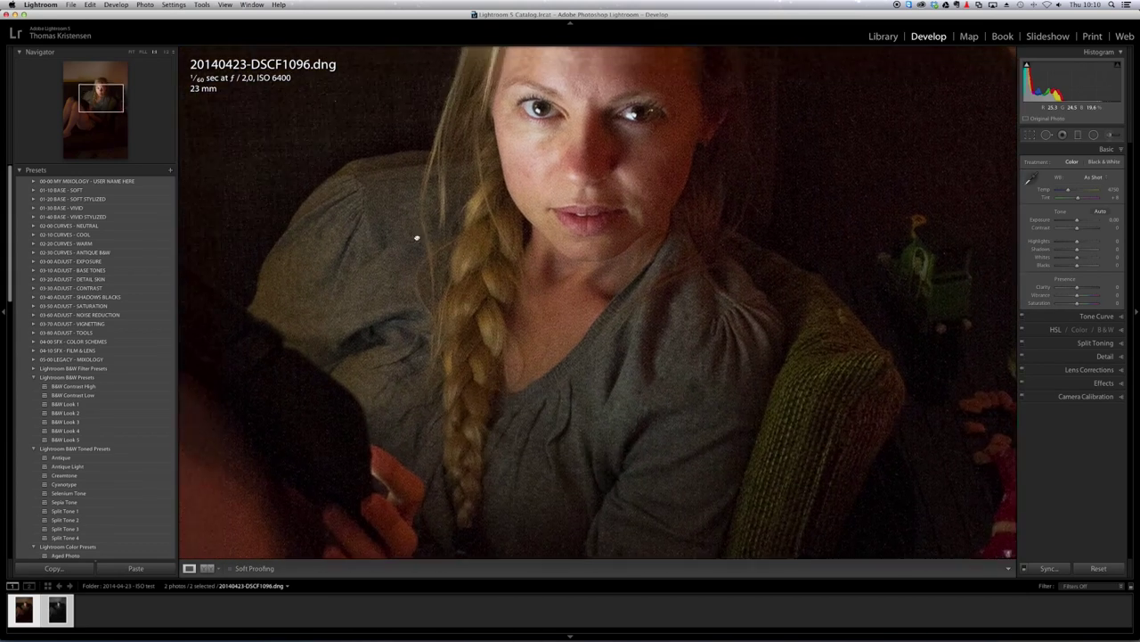
pyautogui.hscroll(-10, 416, 238)
pyautogui.scroll(-3, 616, 364)
pyautogui.hscroll(5, 600, 181)
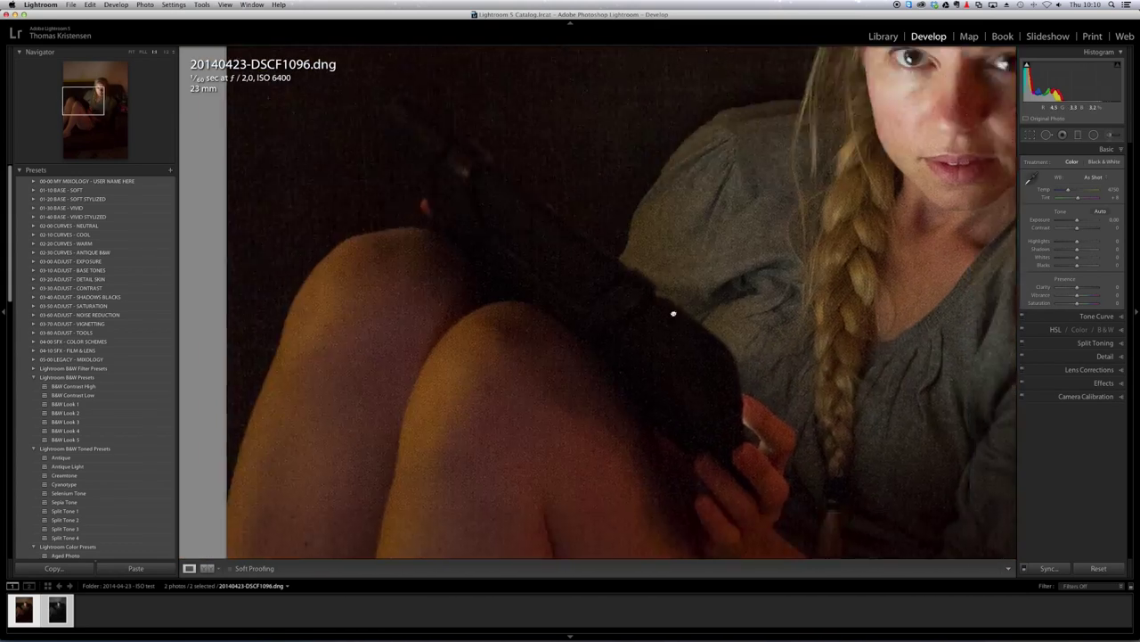
pyautogui.scroll(-3, 673, 313)
pyautogui.hscroll(8, 674, 313)
pyautogui.scroll(8, 453, 446)
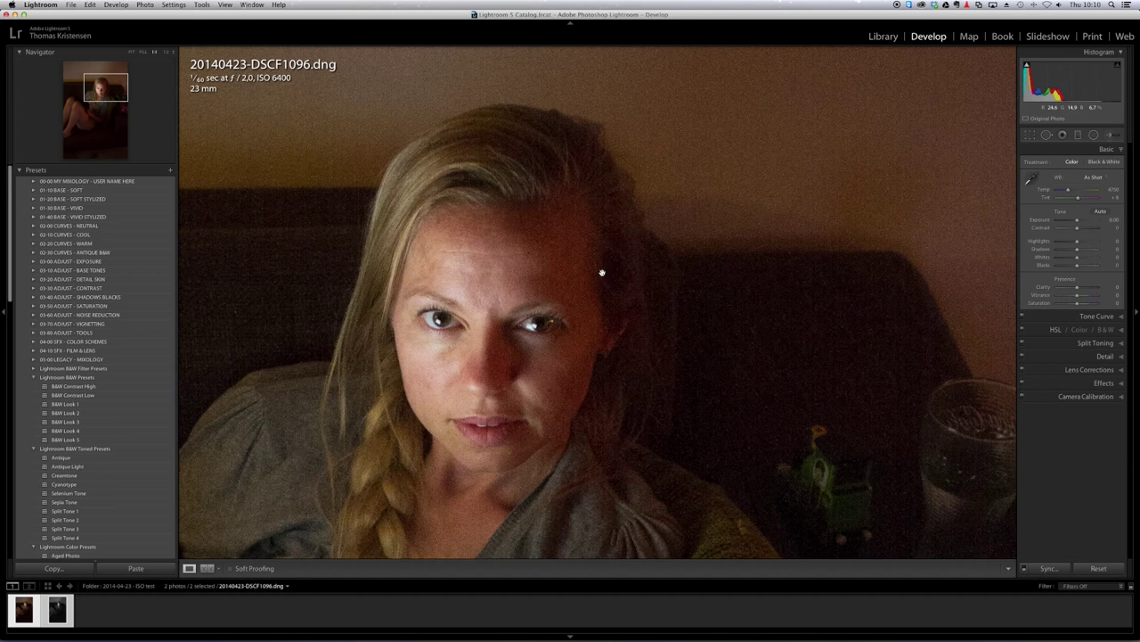
pyautogui.scroll(5, 446, 127)
pyautogui.hscroll(-7, 484, 211)
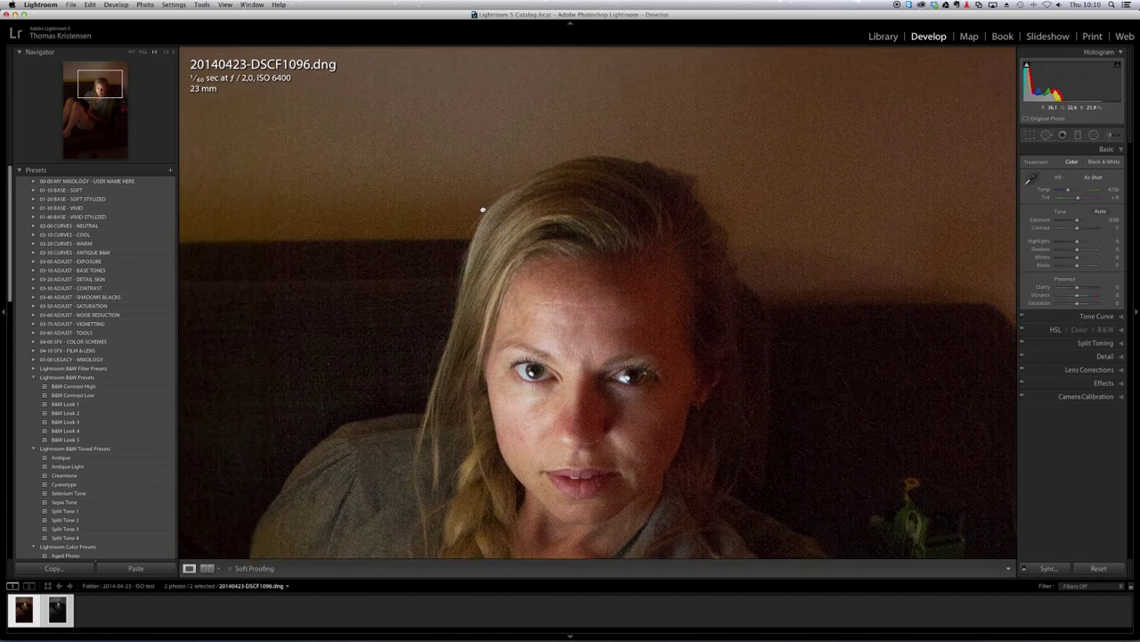
pyautogui.scroll(2, 662, 348)
pyautogui.hscroll(-3, 661, 348)
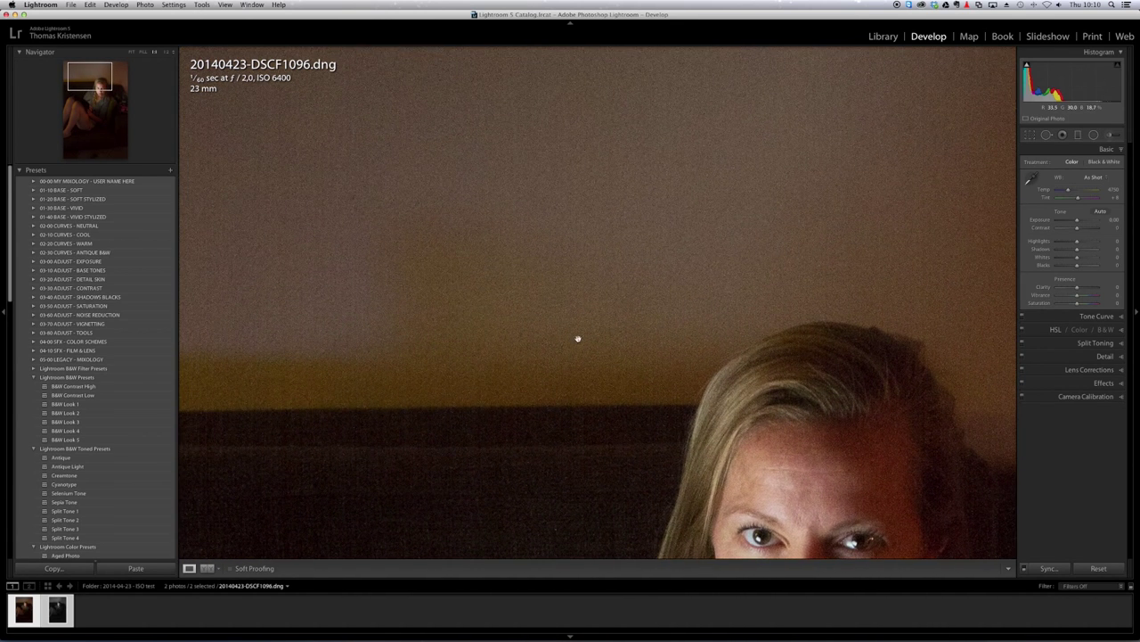
pyautogui.moveTo(863, 235); pyautogui.dragTo(721, 83)
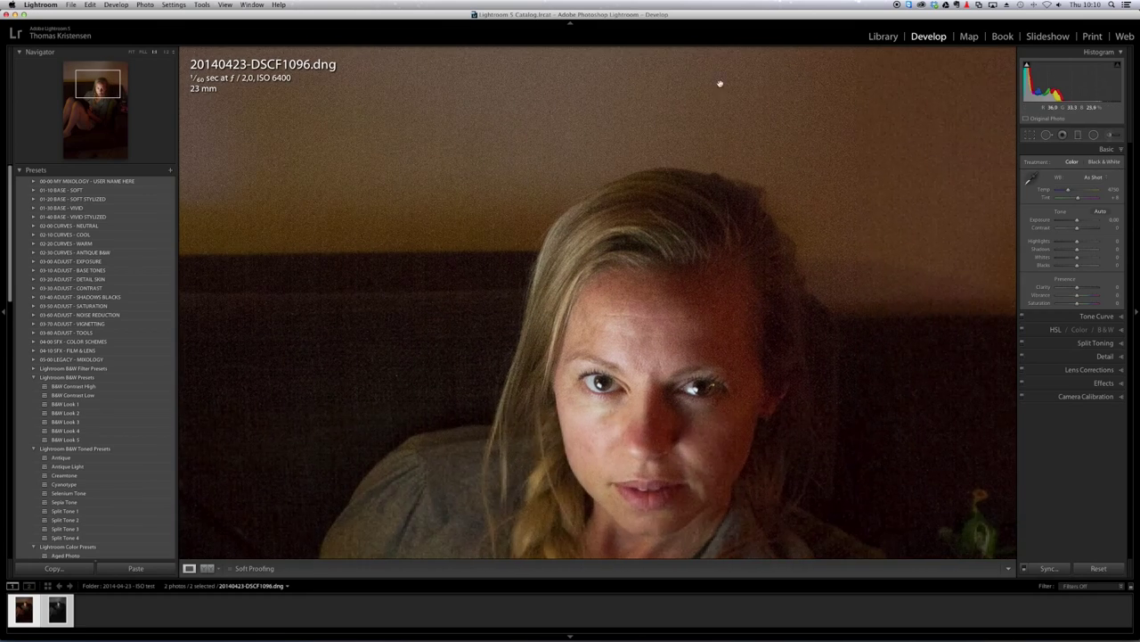
# - Apply the Black & White treatment with V, inspect her face at 1:1, then zoom out
pyautogui.press('v')
pyautogui.moveTo(777, 349); pyautogui.dragTo(673, 243)
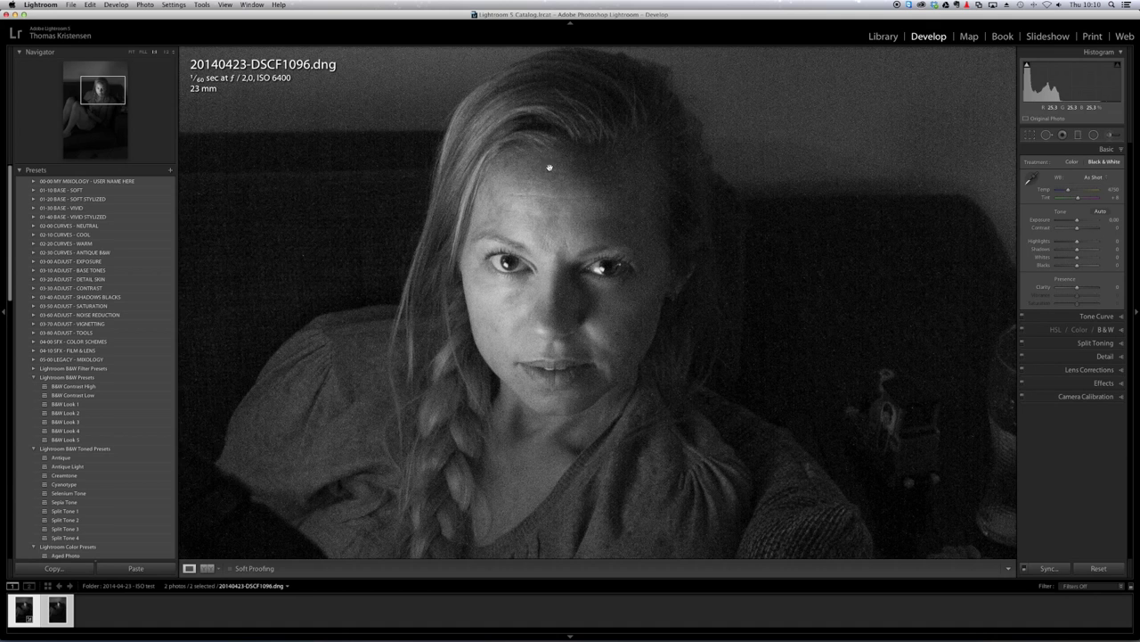
pyautogui.moveTo(585, 270); pyautogui.dragTo(498, 279)
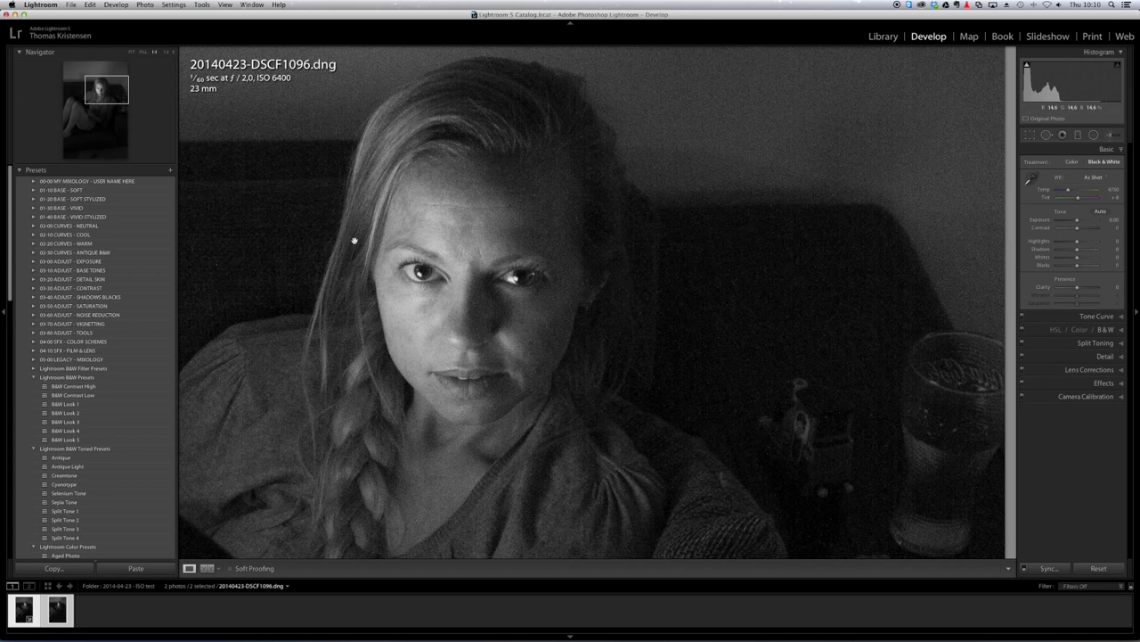
pyautogui.moveTo(354, 241); pyautogui.dragTo(646, 356)
pyautogui.moveTo(366, 264); pyautogui.dragTo(538, 449)
pyautogui.moveTo(709, 474); pyautogui.dragTo(390, 222)
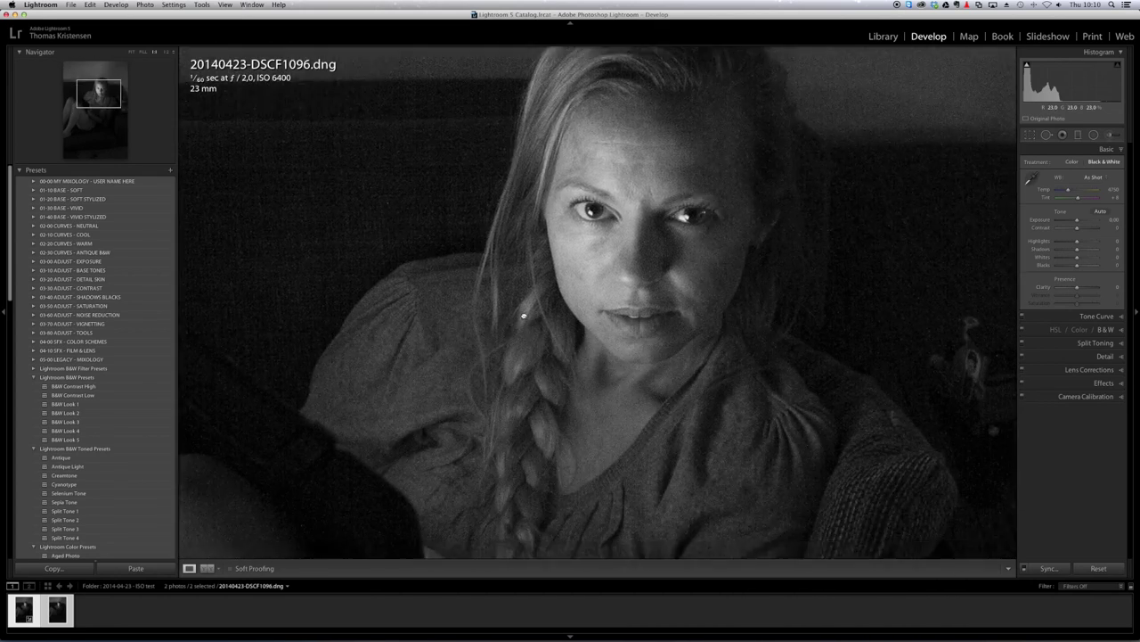
pyautogui.moveTo(687, 552); pyautogui.dragTo(562, 428)
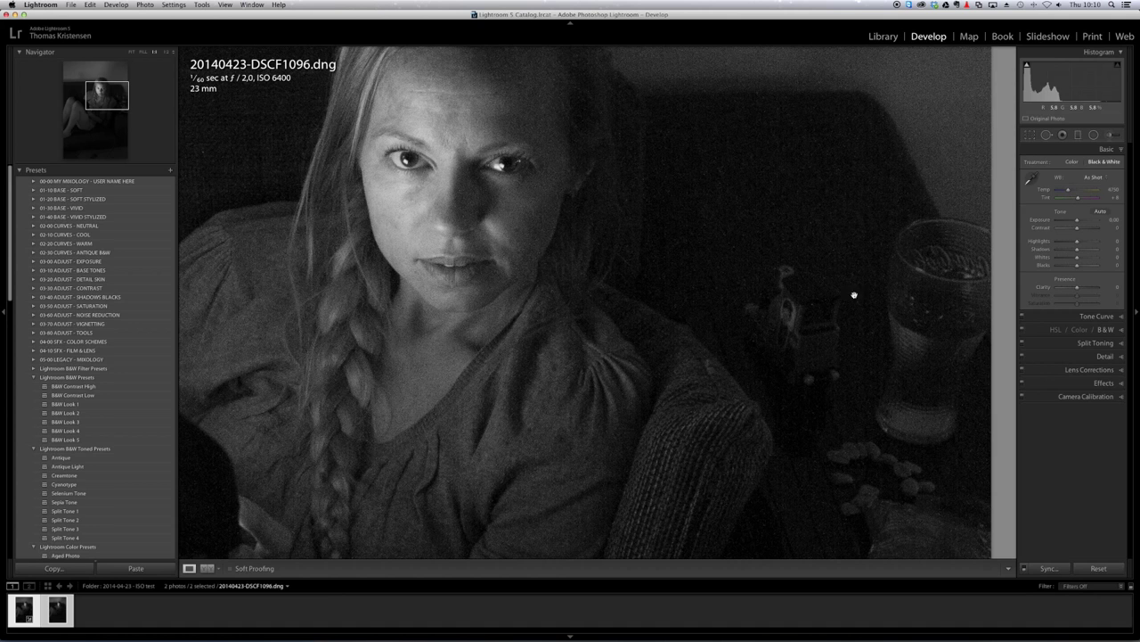
pyautogui.moveTo(762, 211); pyautogui.dragTo(820, 387)
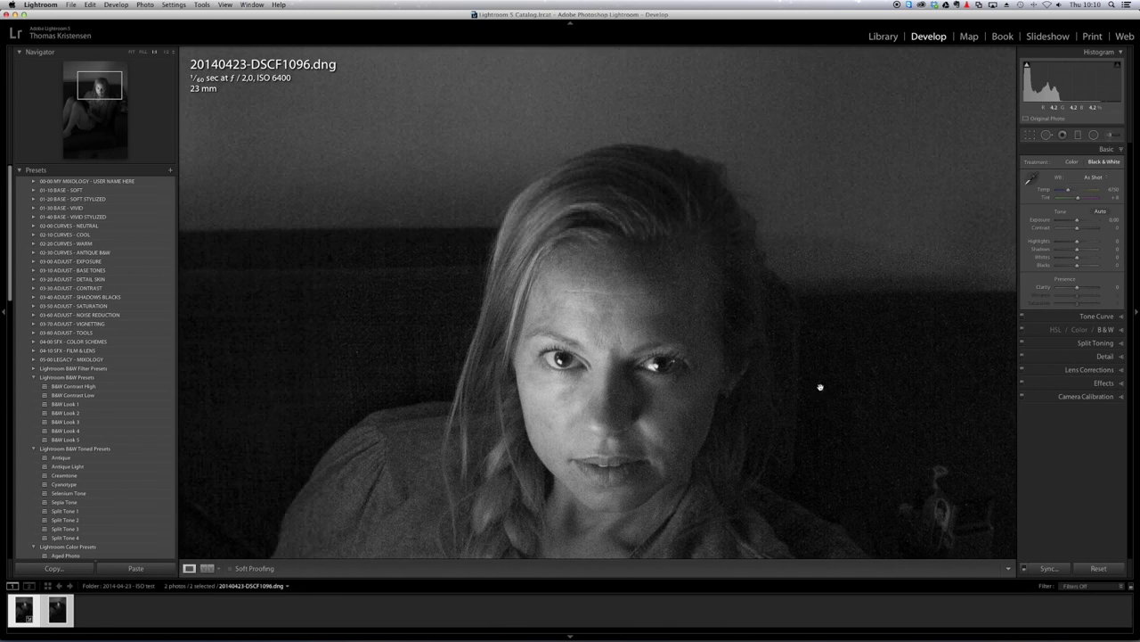
pyautogui.moveTo(697, 308); pyautogui.dragTo(647, 178)
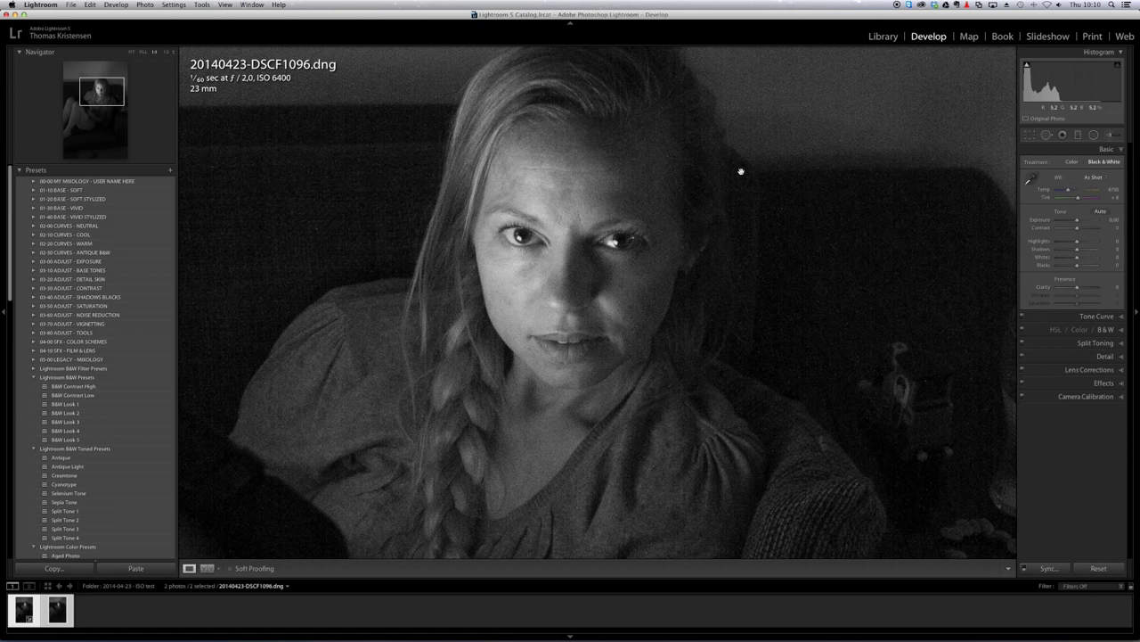
pyautogui.click(606, 222)
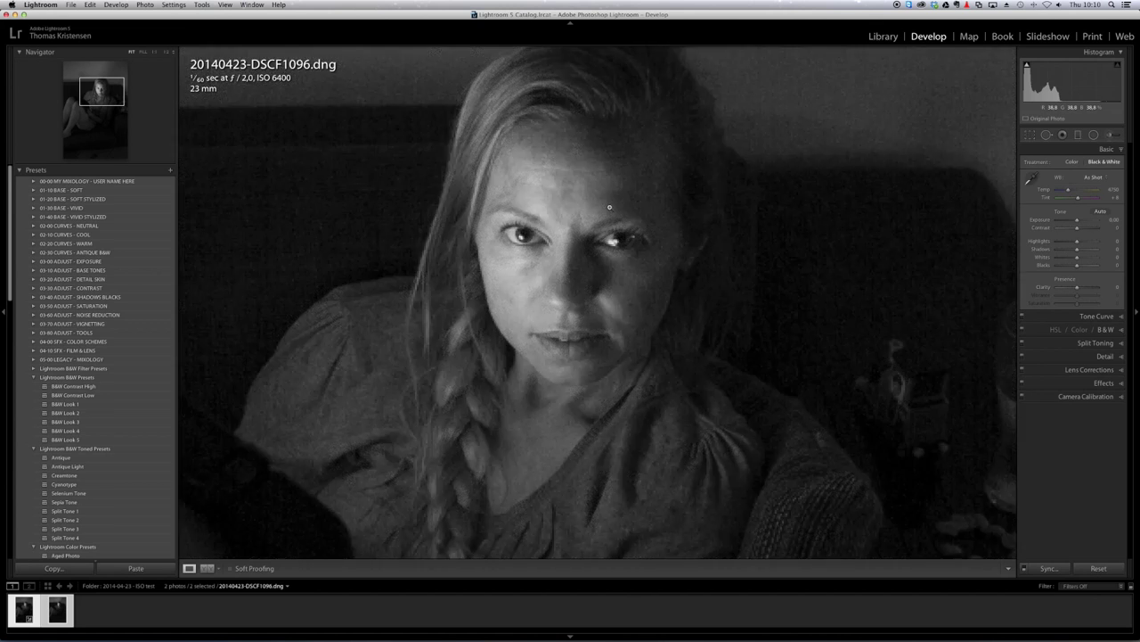
# - Raise Contrast to +50 while viewing her face and braid at full size
pyautogui.click(651, 294)
pyautogui.moveTo(684, 195); pyautogui.dragTo(603, 333)
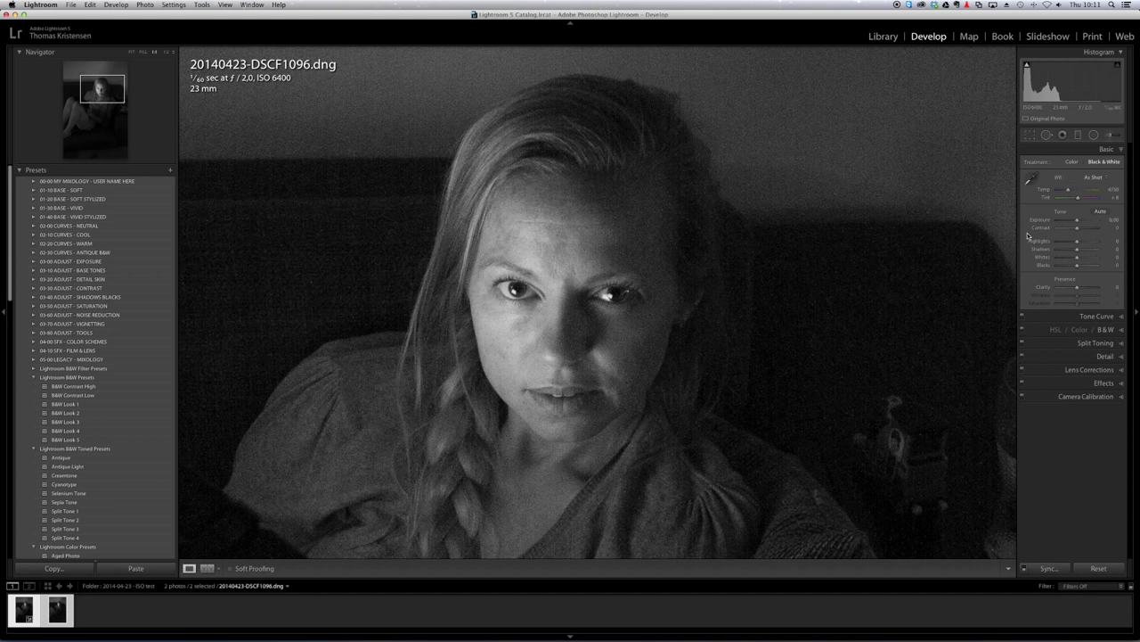
pyautogui.moveTo(1078, 228); pyautogui.dragTo(1090, 231)
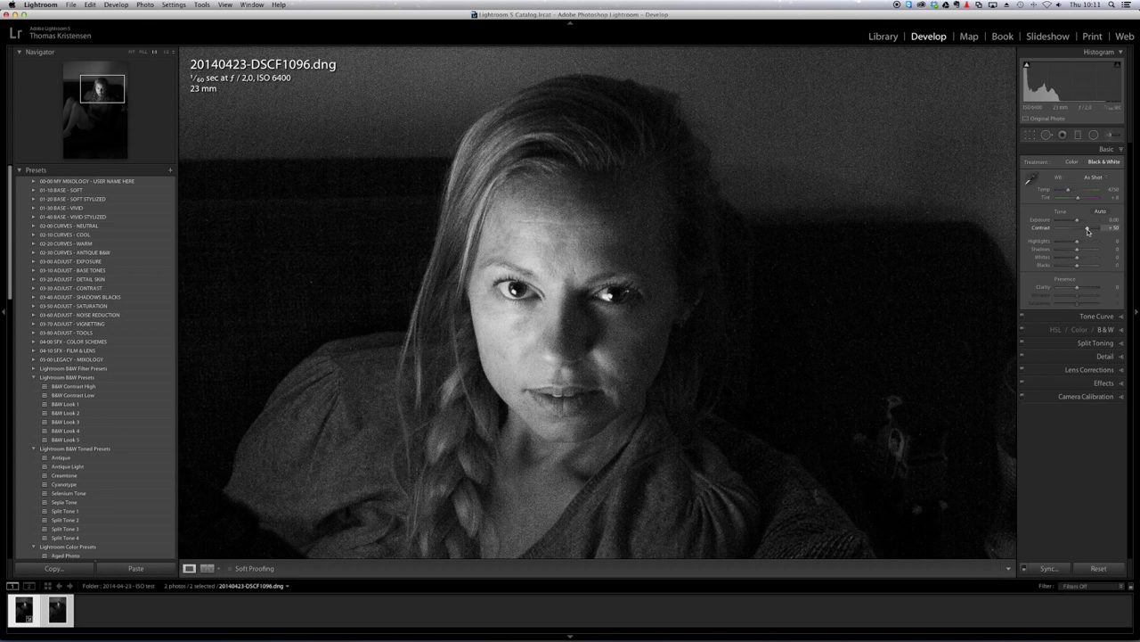
pyautogui.moveTo(816, 326); pyautogui.dragTo(884, 201)
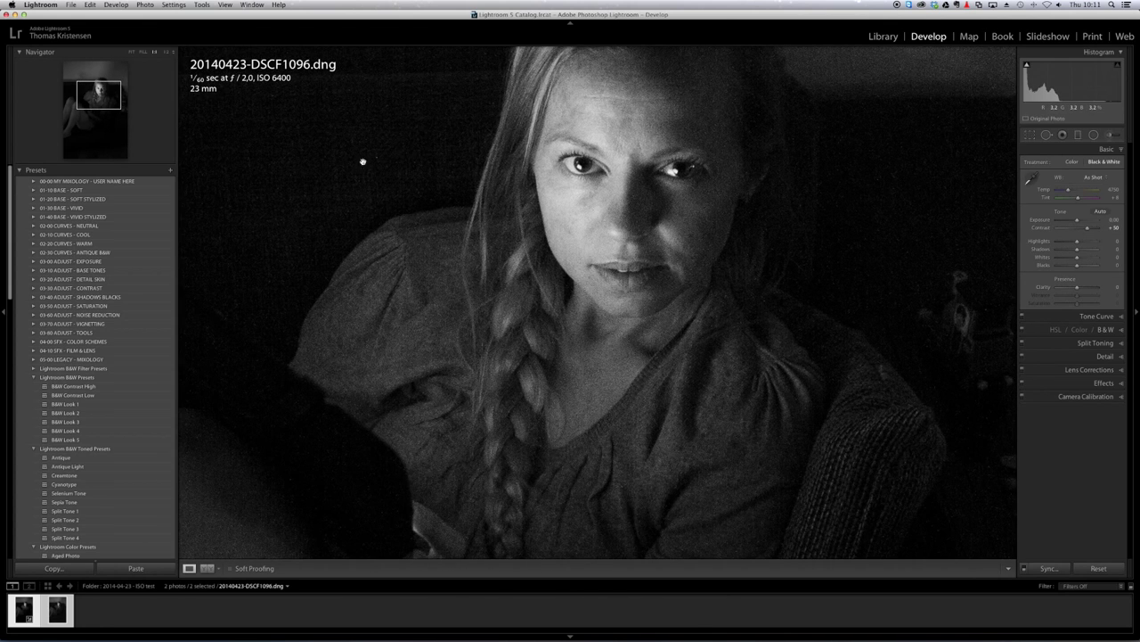
# - Set Blacks to -13 with Contrast eased to +46, then fit the whole photo in view
pyautogui.moveTo(843, 140); pyautogui.dragTo(588, 424)
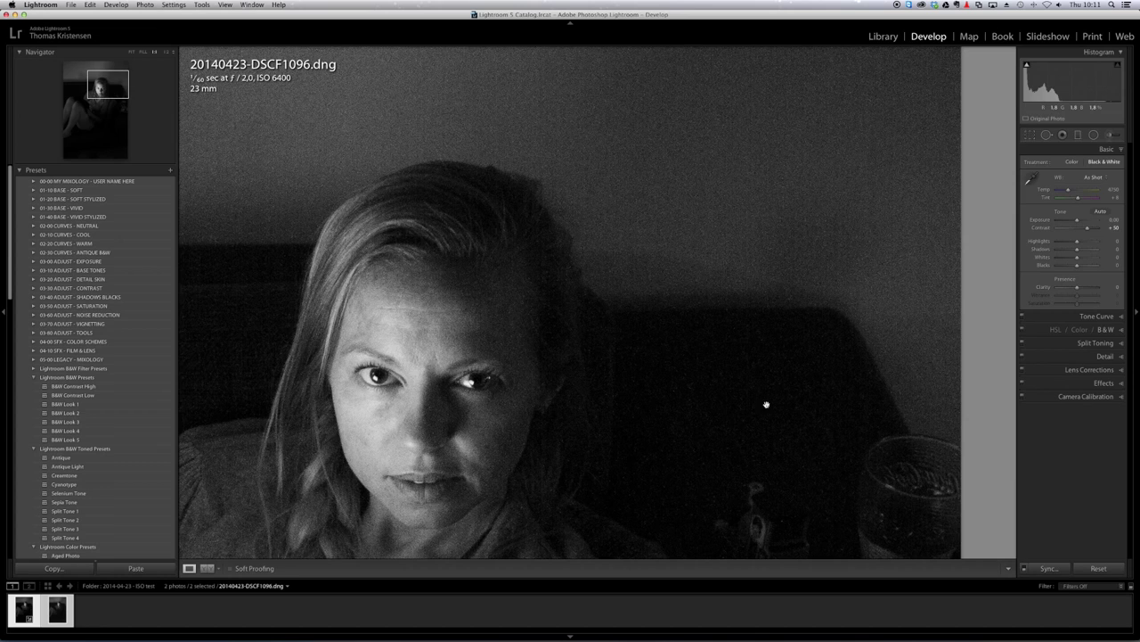
pyautogui.moveTo(304, 274); pyautogui.dragTo(815, 173)
pyautogui.moveTo(698, 305); pyautogui.dragTo(535, 169)
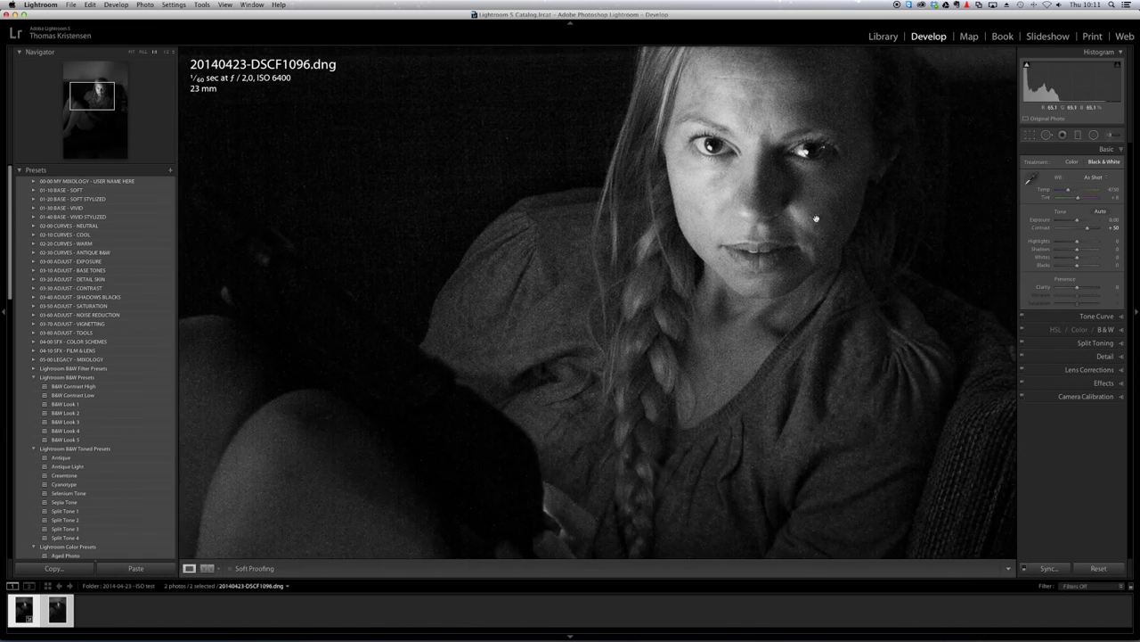
pyautogui.moveTo(817, 220); pyautogui.dragTo(630, 250)
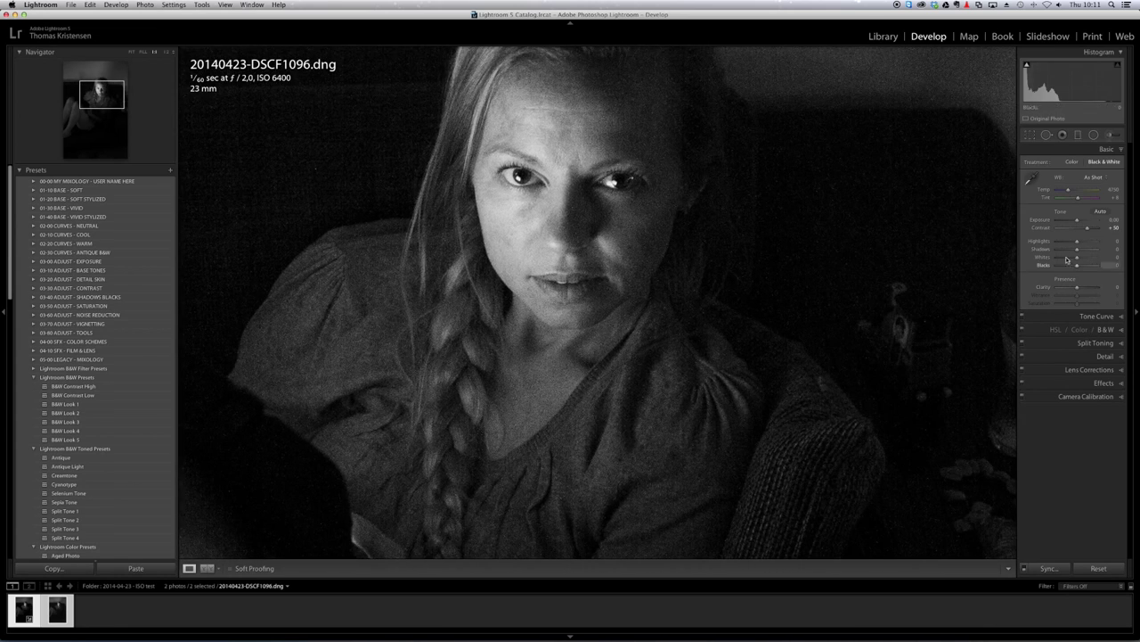
pyautogui.moveTo(1076, 266); pyautogui.dragTo(1075, 268)
pyautogui.moveTo(448, 186); pyautogui.dragTo(721, 250)
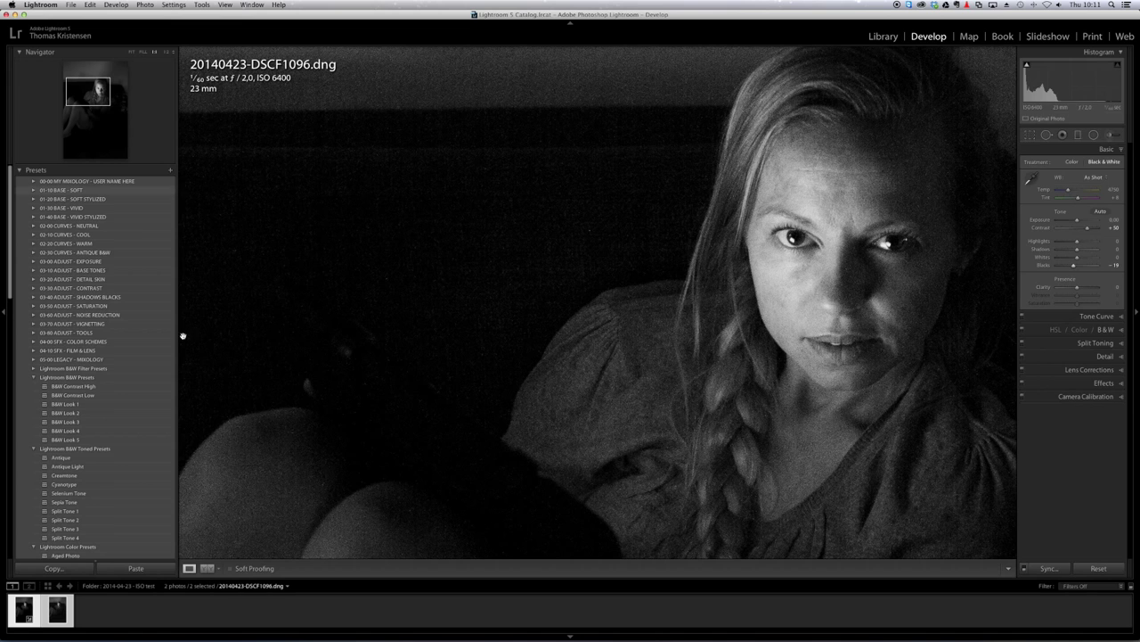
pyautogui.click(591, 273)
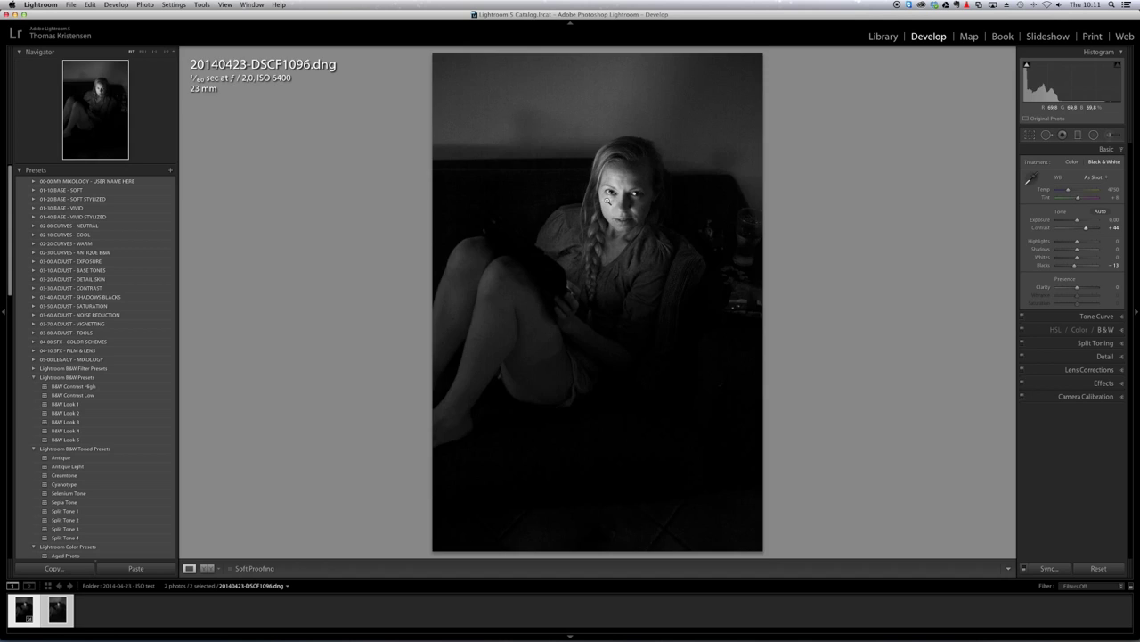
# - Zoom to 1:1 and pan around her face in the black-and-white DNG conversion
pyautogui.click(608, 202)
pyautogui.moveTo(654, 131); pyautogui.dragTo(581, 163)
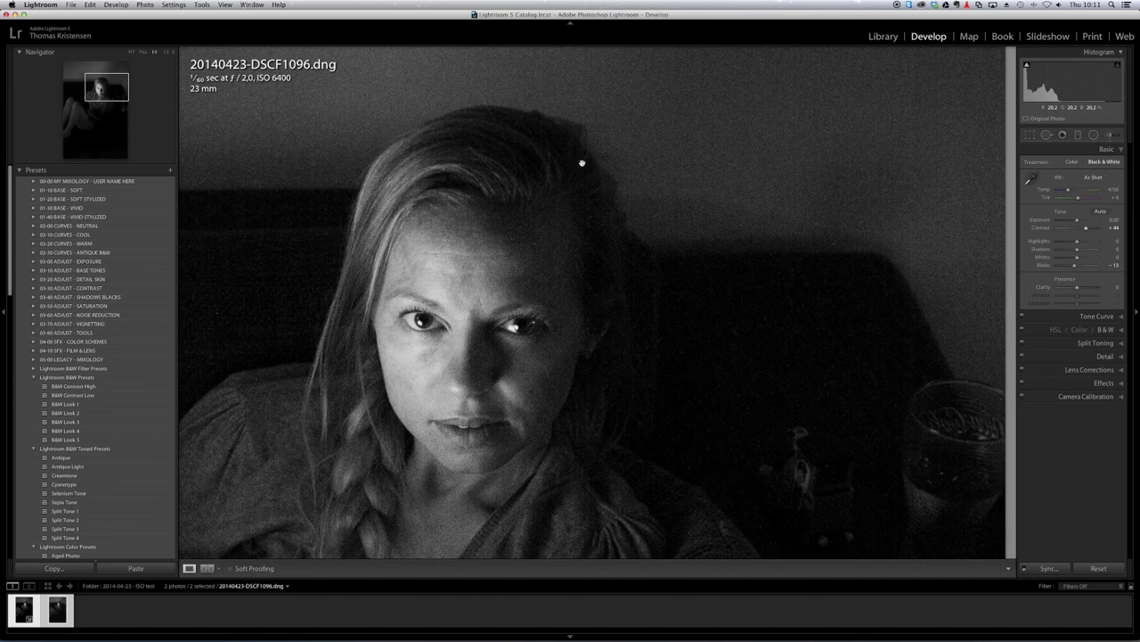
pyautogui.moveTo(441, 263); pyautogui.dragTo(521, 218)
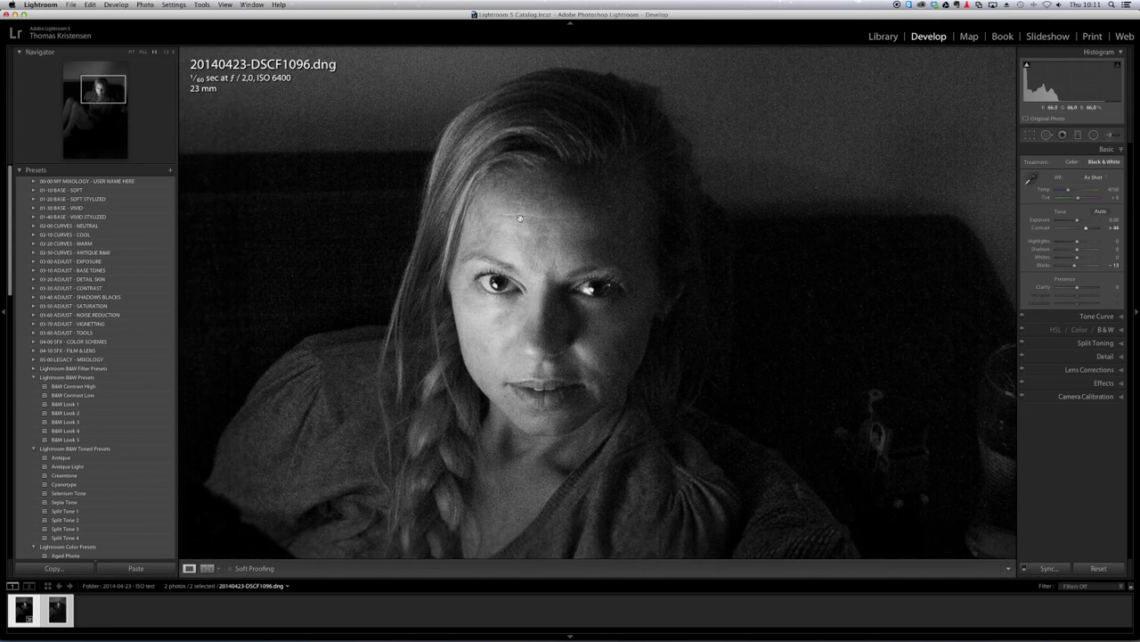
# - Open the in-camera JPEG DSCF1098.JPG and pan its 1:1 view across the face, braid and shoulder
pyautogui.click(57, 613)
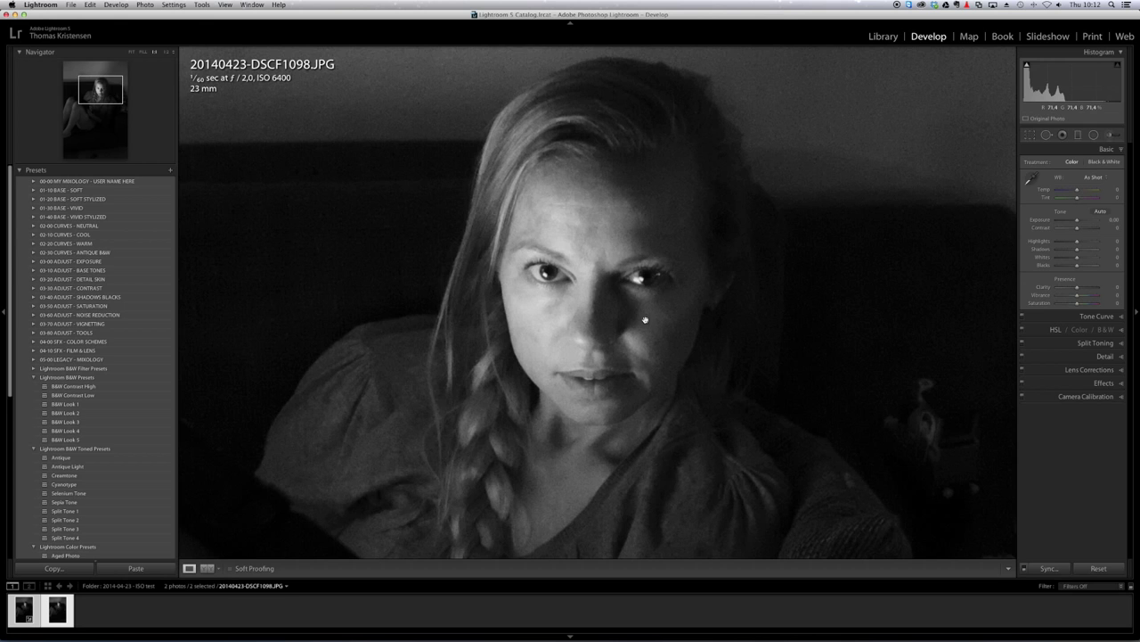
pyautogui.moveTo(638, 227); pyautogui.dragTo(646, 197)
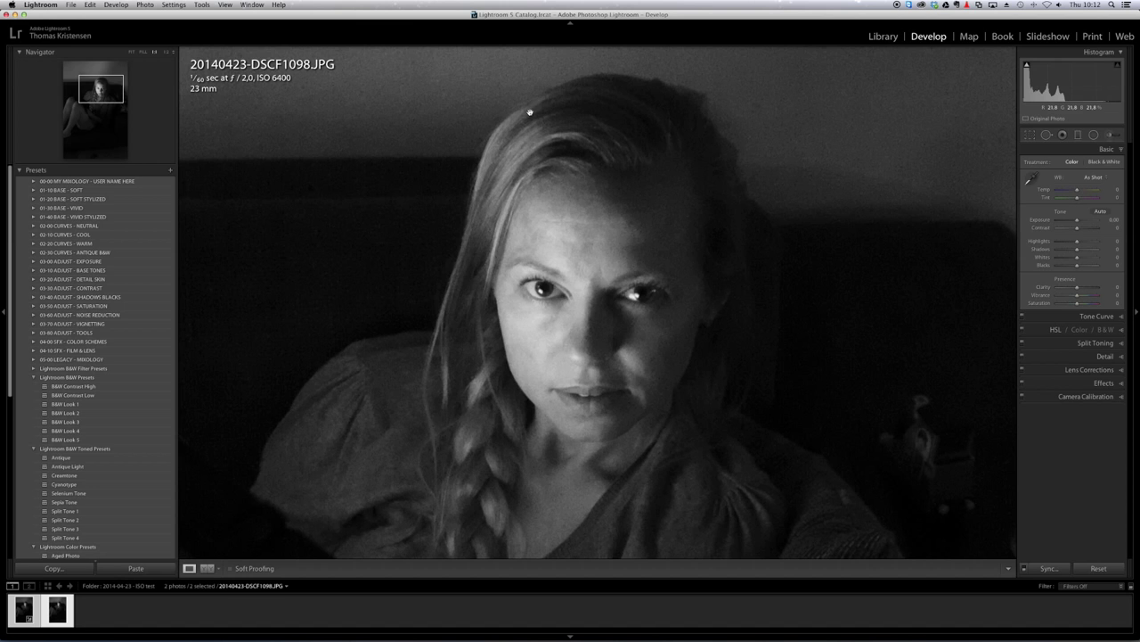
pyautogui.moveTo(456, 111); pyautogui.dragTo(412, 224)
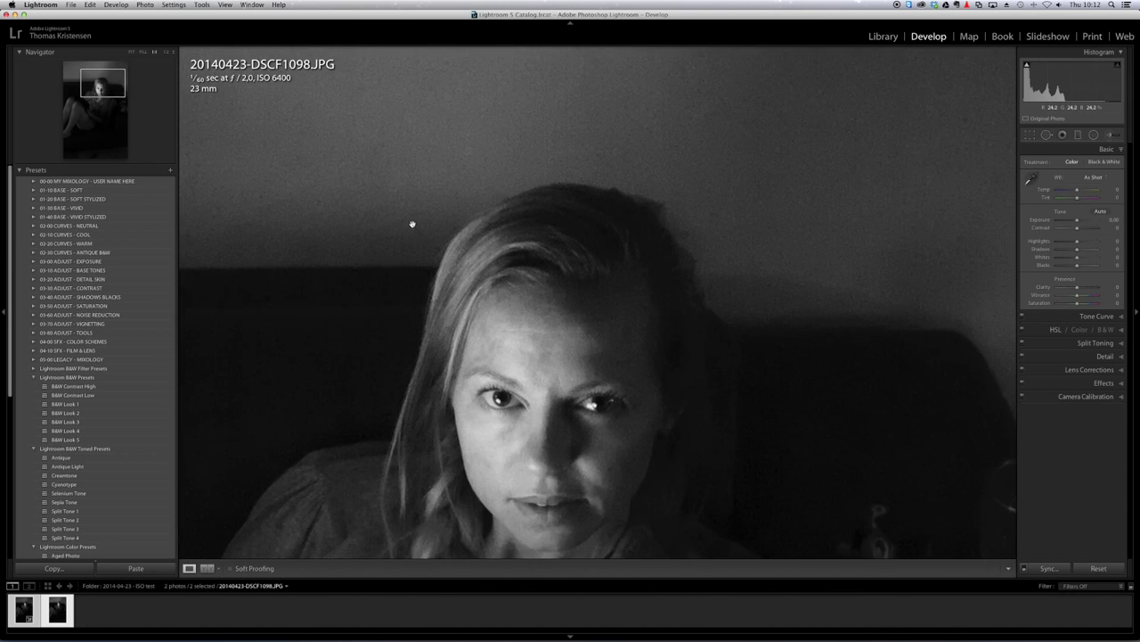
pyautogui.moveTo(731, 315); pyautogui.dragTo(627, 86)
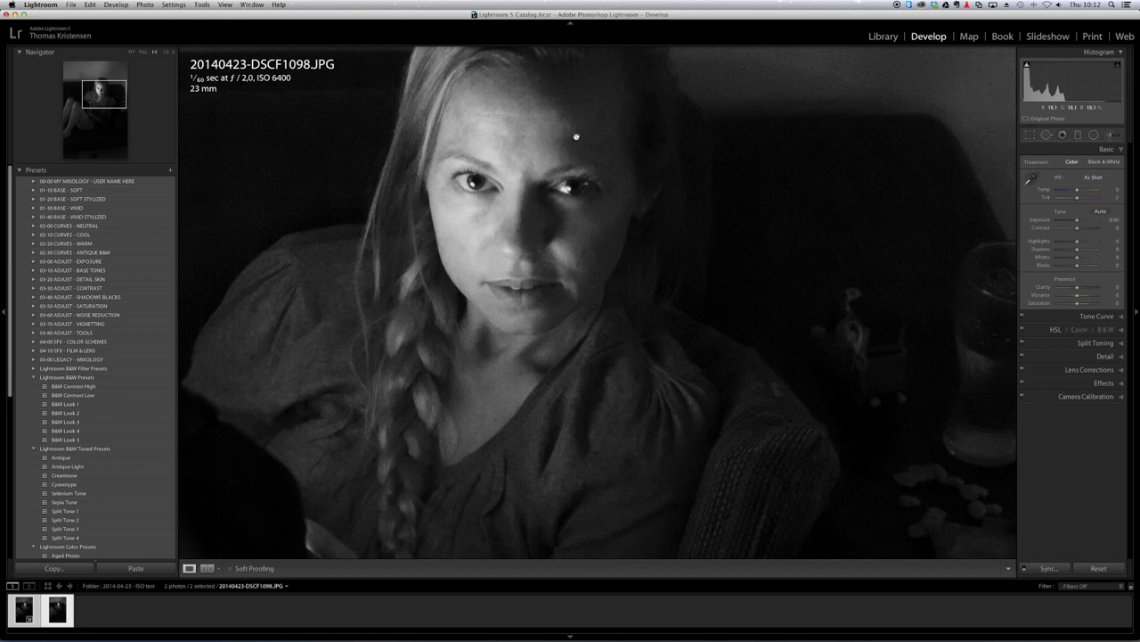
pyautogui.scroll(3, 484, 111)
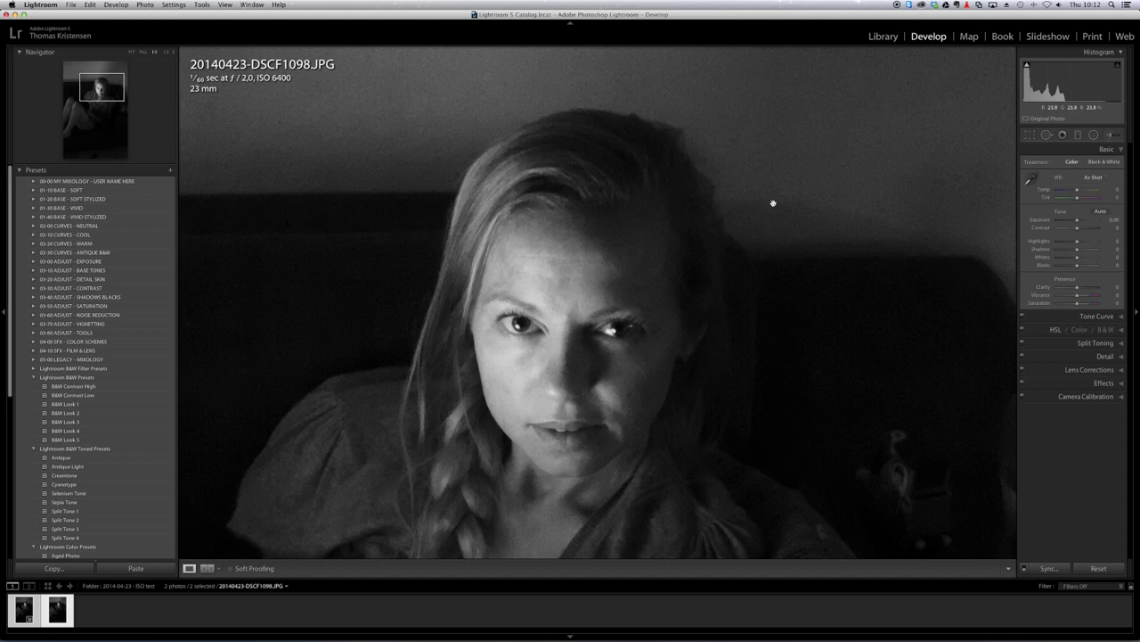
# - Pan the JPEG over face, head and braid, then Cmd-click to add DSCF1096.dng to the selection
pyautogui.moveTo(647, 347); pyautogui.dragTo(530, 283)
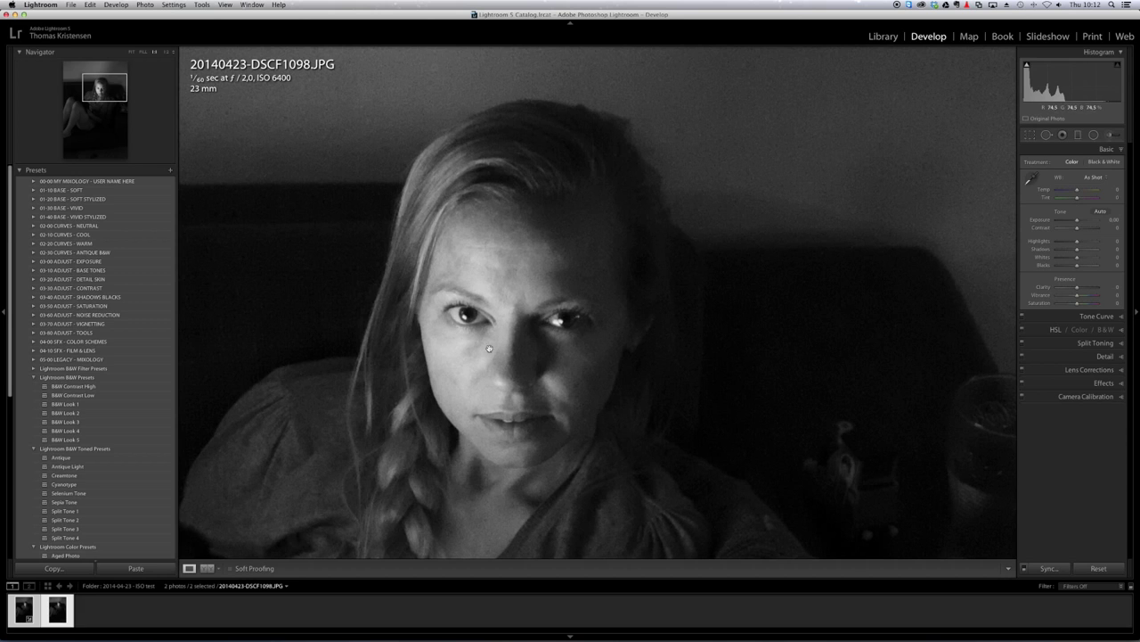
pyautogui.moveTo(540, 340); pyautogui.dragTo(457, 226)
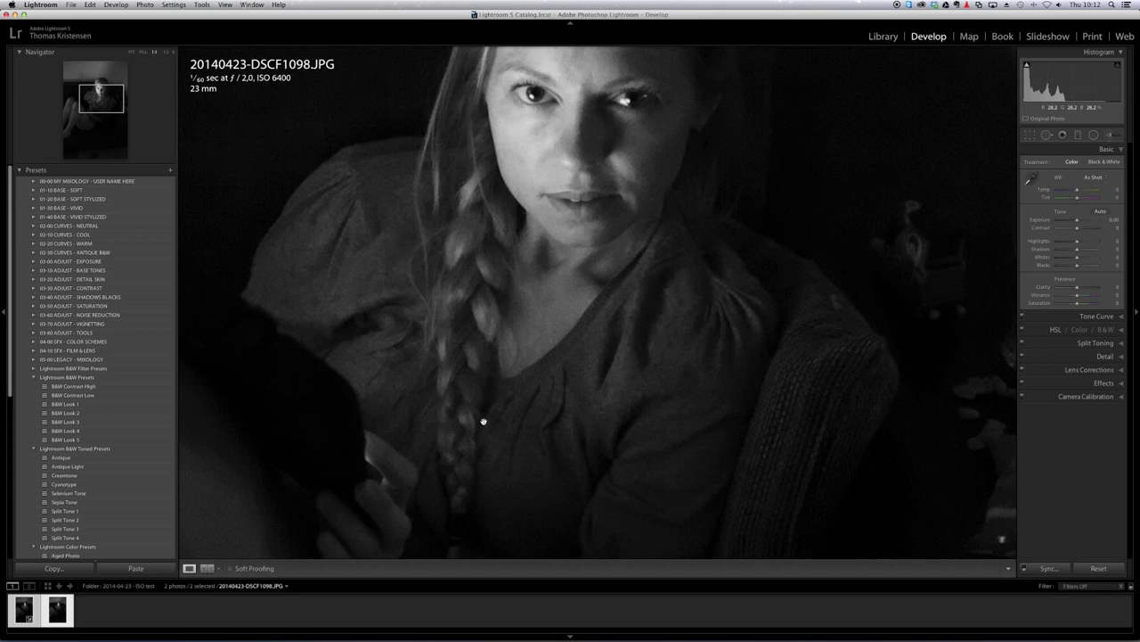
pyautogui.moveTo(483, 420); pyautogui.dragTo(650, 362)
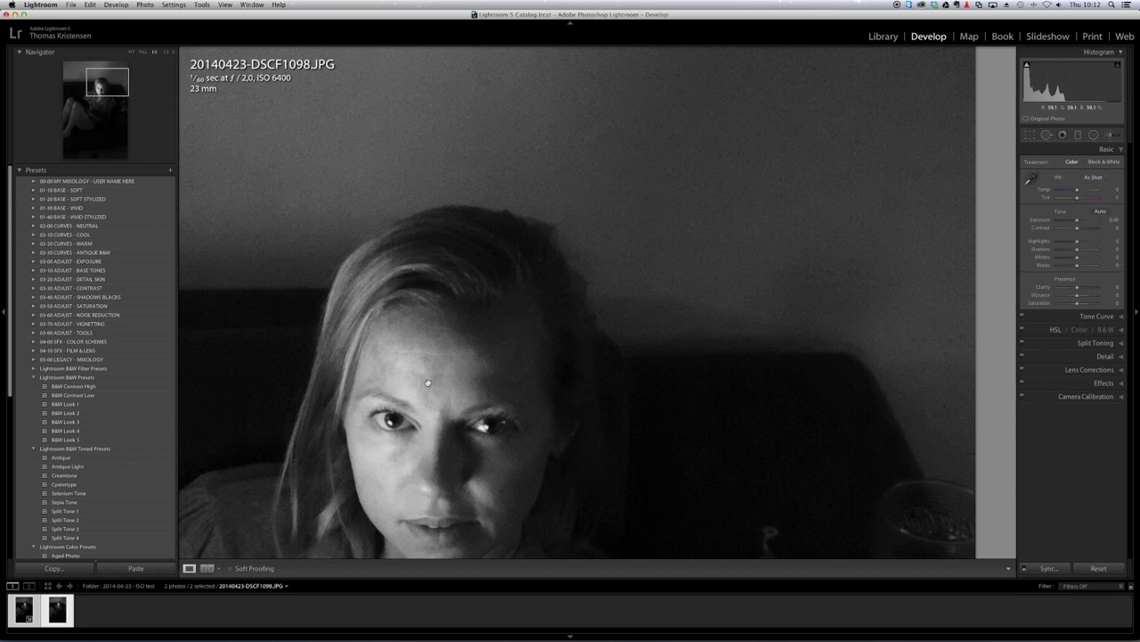
pyautogui.moveTo(374, 380); pyautogui.dragTo(494, 222)
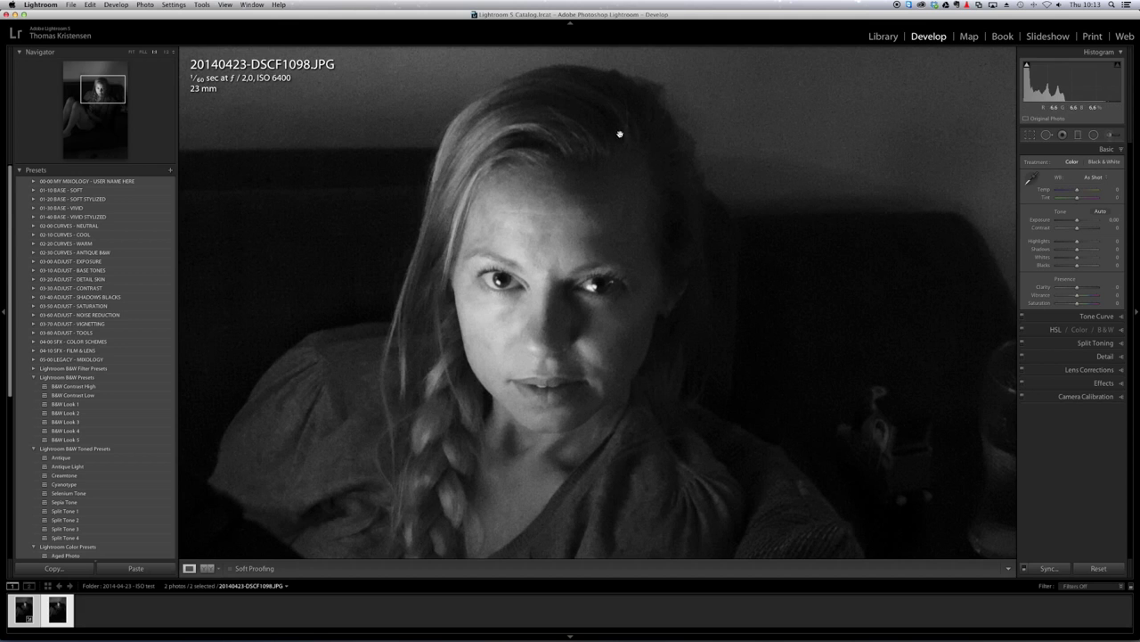
pyautogui.moveTo(400, 155); pyautogui.dragTo(509, 136)
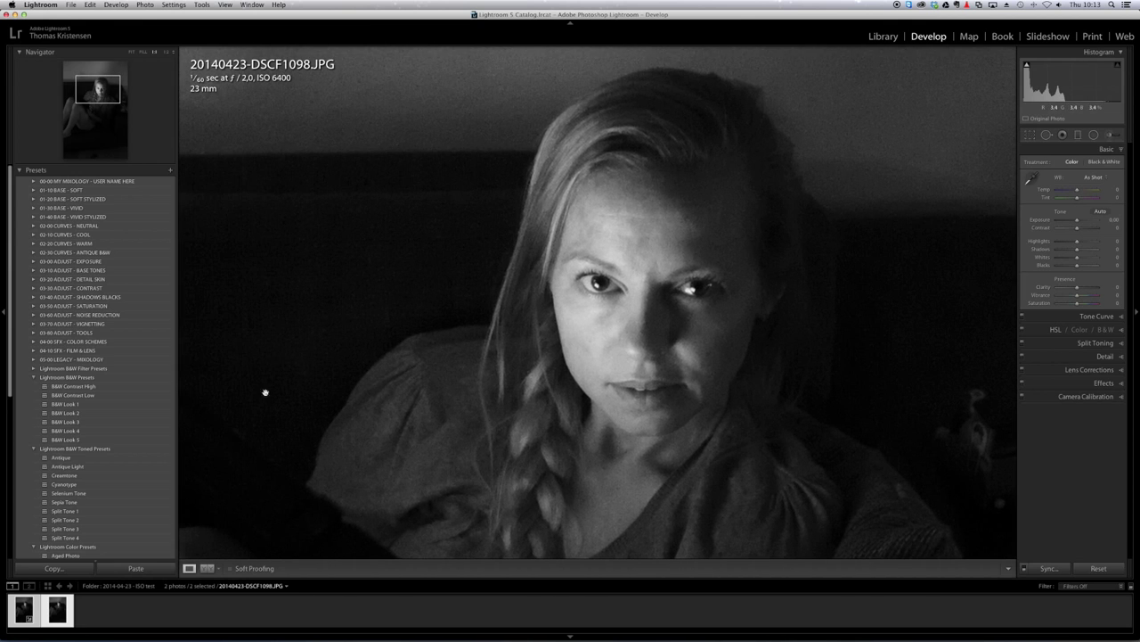
pyautogui.click(21, 612)
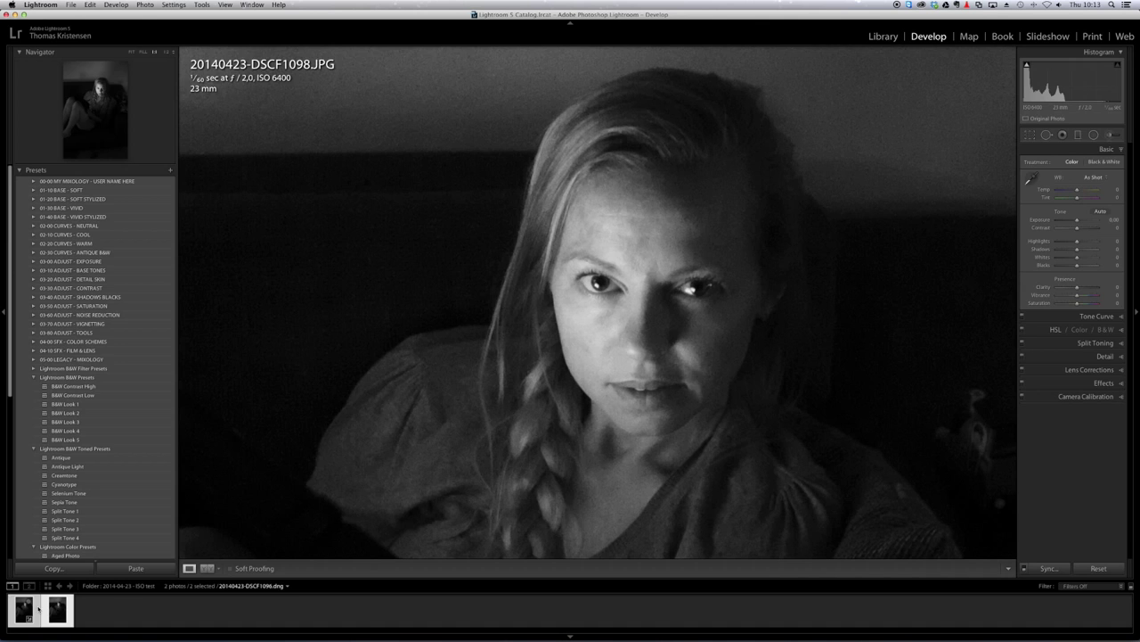
# - Compare DSCF1098.JPG and DSCF1096.dng side by side, panning both together over her face
pyautogui.press('c')
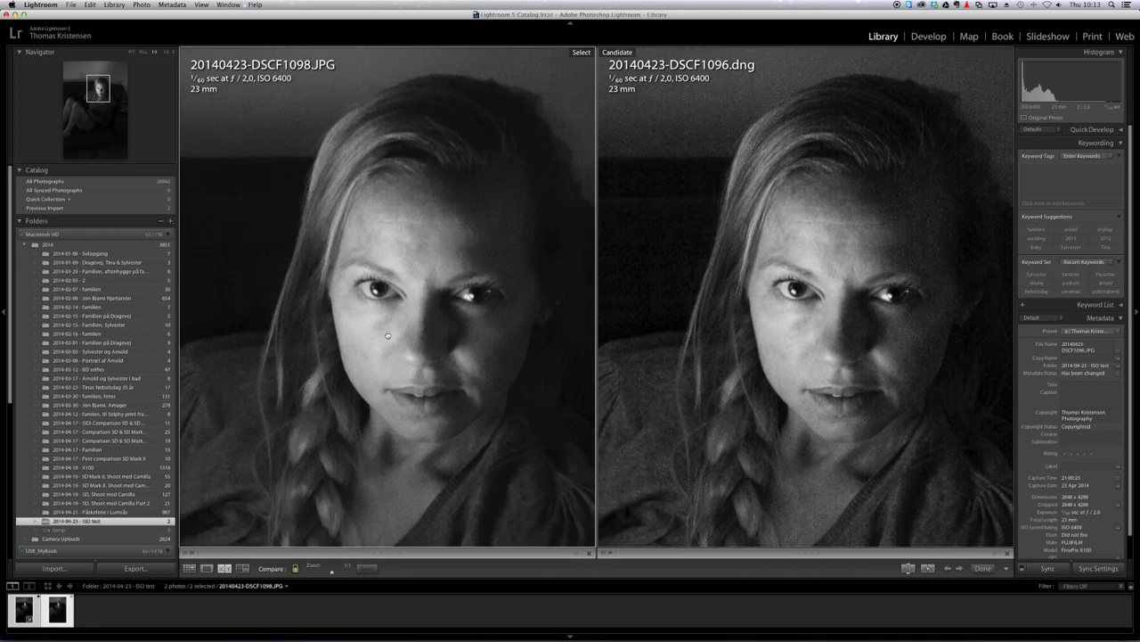
pyautogui.moveTo(387, 335); pyautogui.dragTo(357, 341)
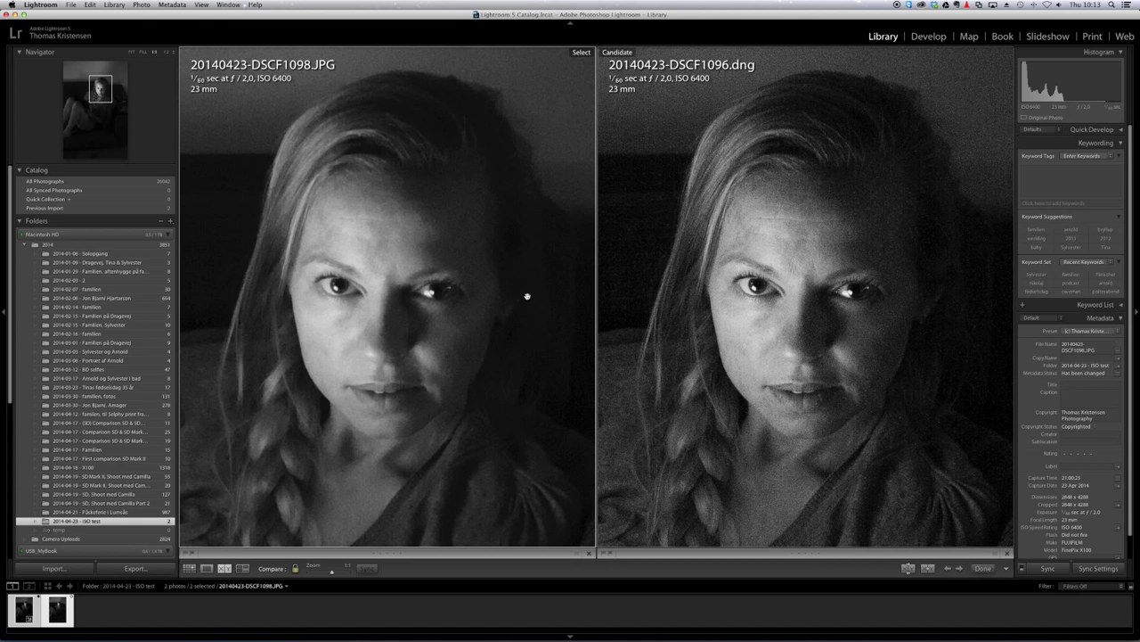
pyautogui.moveTo(802, 161); pyautogui.dragTo(805, 257)
pyautogui.moveTo(827, 308); pyautogui.dragTo(830, 259)
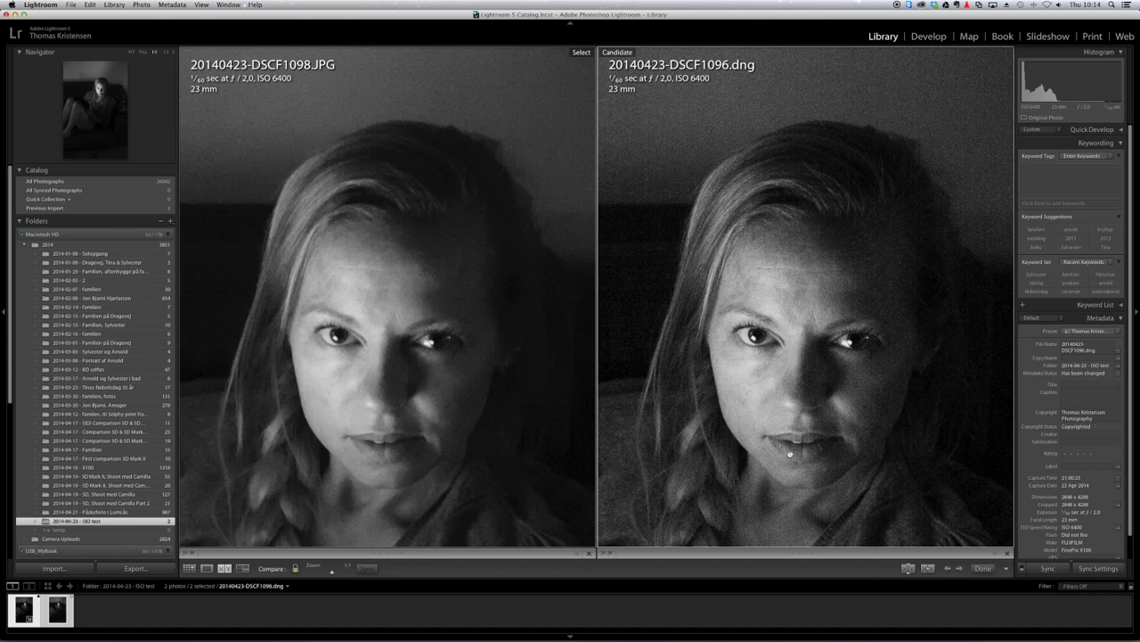
pyautogui.moveTo(789, 455); pyautogui.dragTo(864, 290)
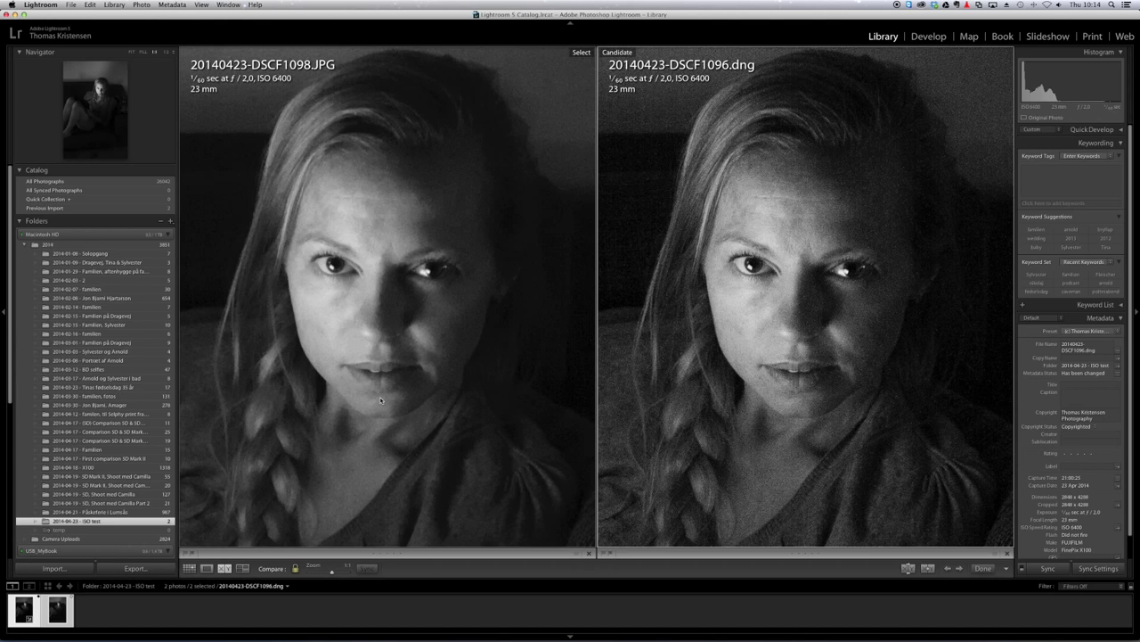
pyautogui.click(390, 234)
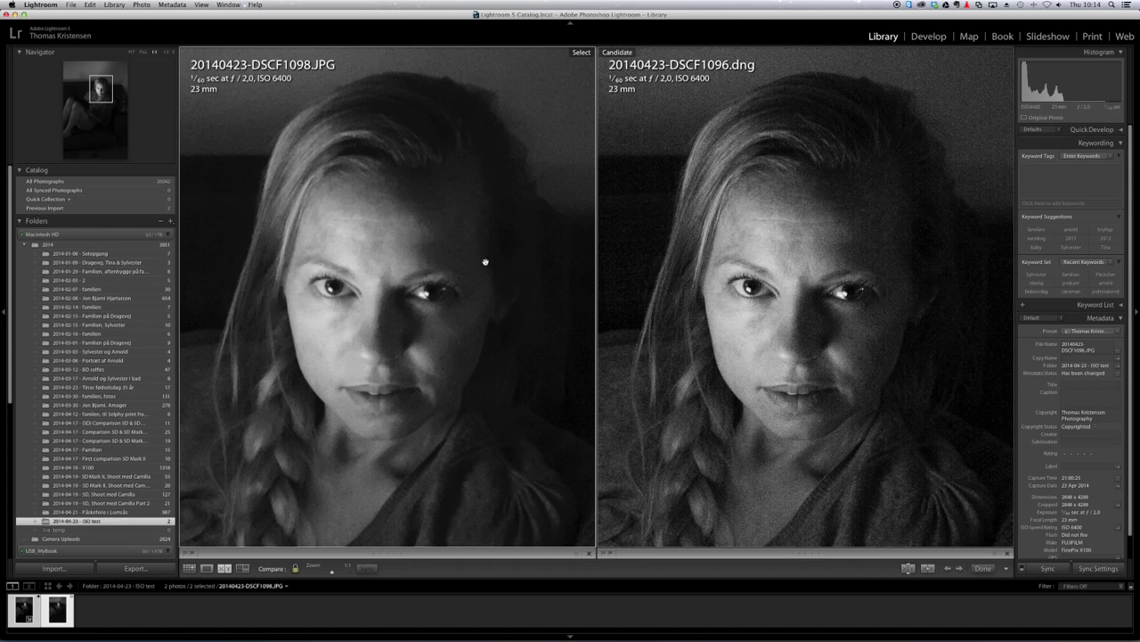
pyautogui.click(430, 382)
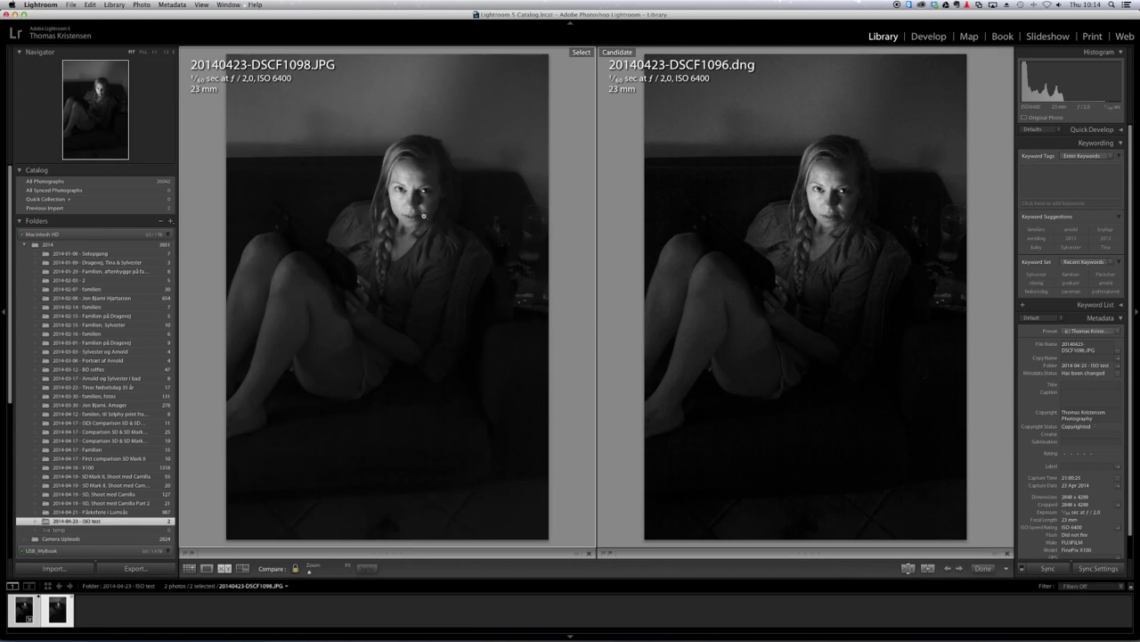
pyautogui.click(416, 198)
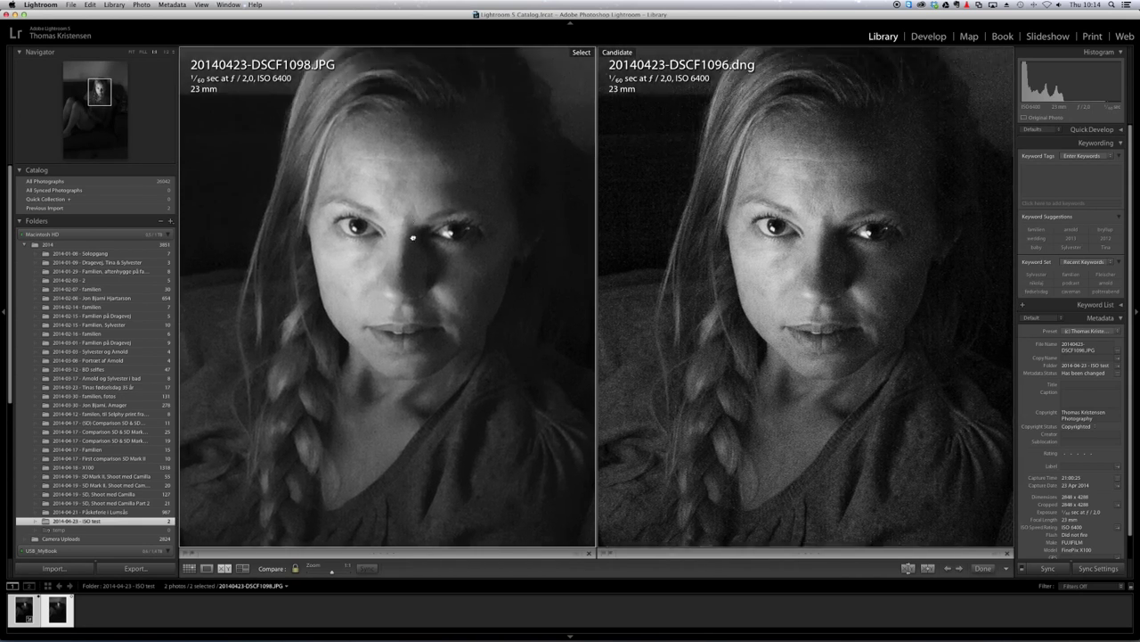
pyautogui.moveTo(415, 198); pyautogui.dragTo(388, 319)
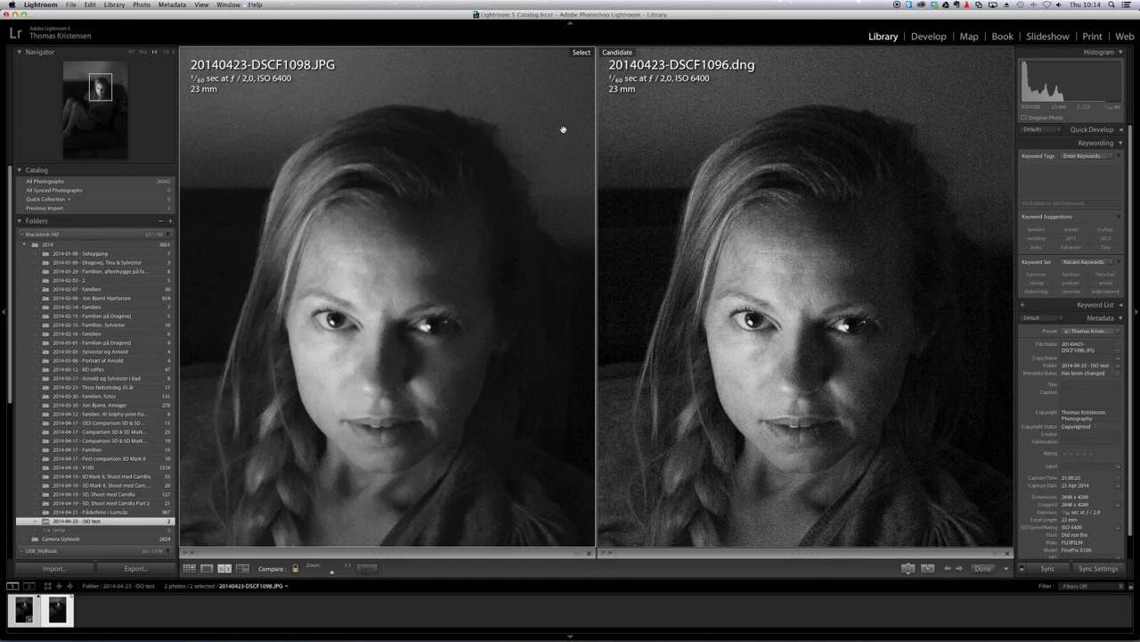
pyautogui.moveTo(427, 396); pyautogui.dragTo(408, 355)
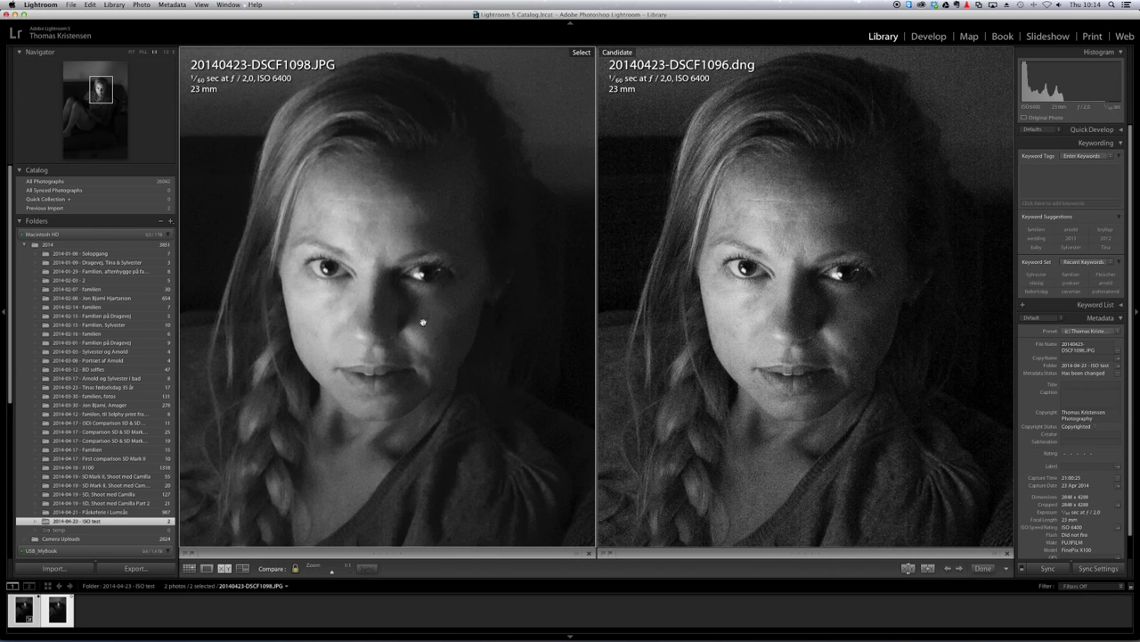